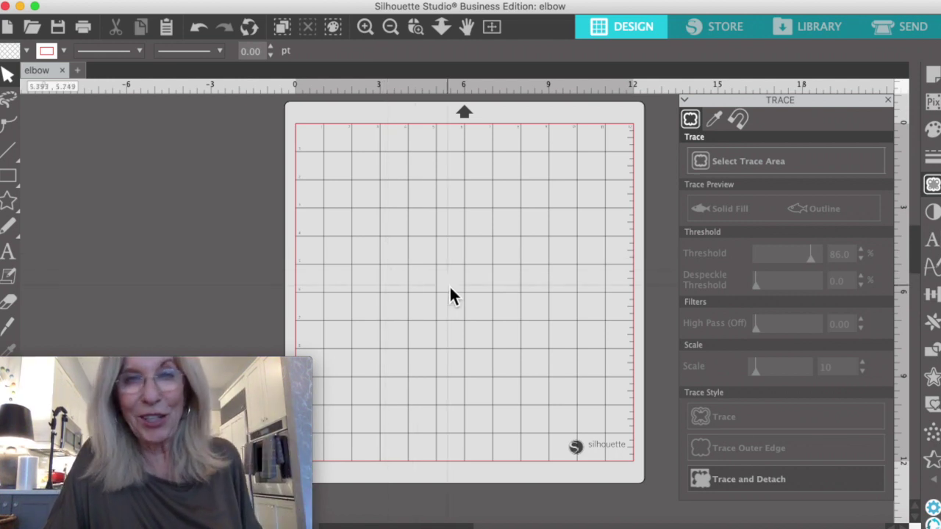
- Type the two-line phrase 'Times are tough, / but we are' as a text object
{"action": "left_click", "coordinate": [254, 405]}
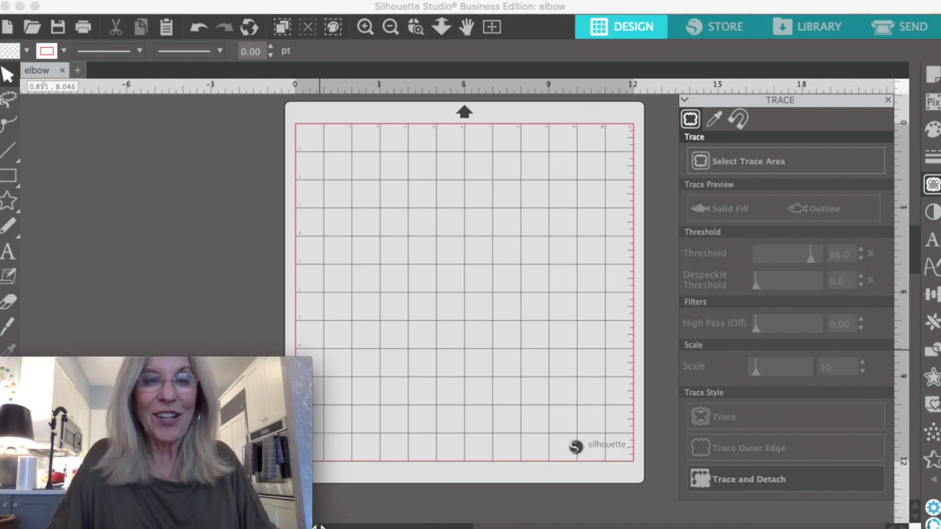
{"action": "mouse_move", "coordinate": [302, 515]}
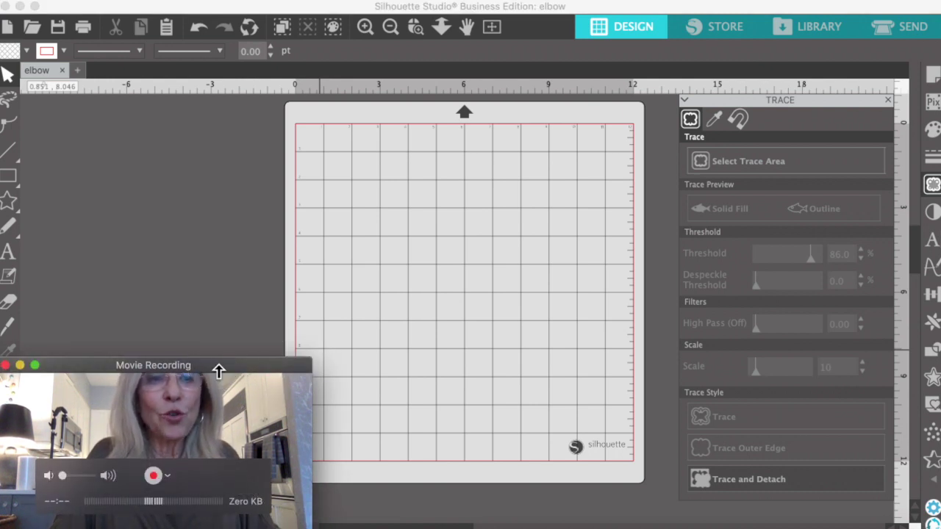
{"action": "left_click", "coordinate": [191, 266]}
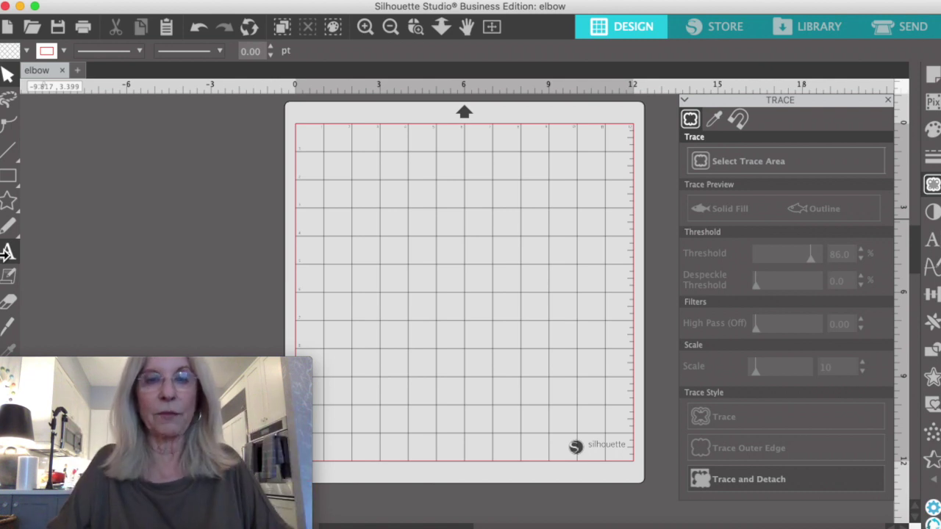
{"action": "left_click", "coordinate": [8, 175]}
{"action": "left_click", "coordinate": [8, 252]}
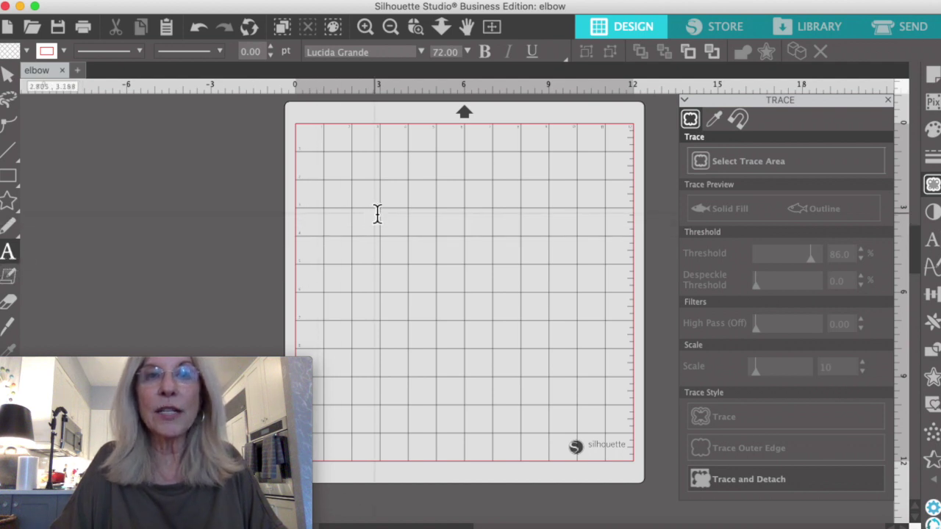
{"action": "key", "text": "Escape"}
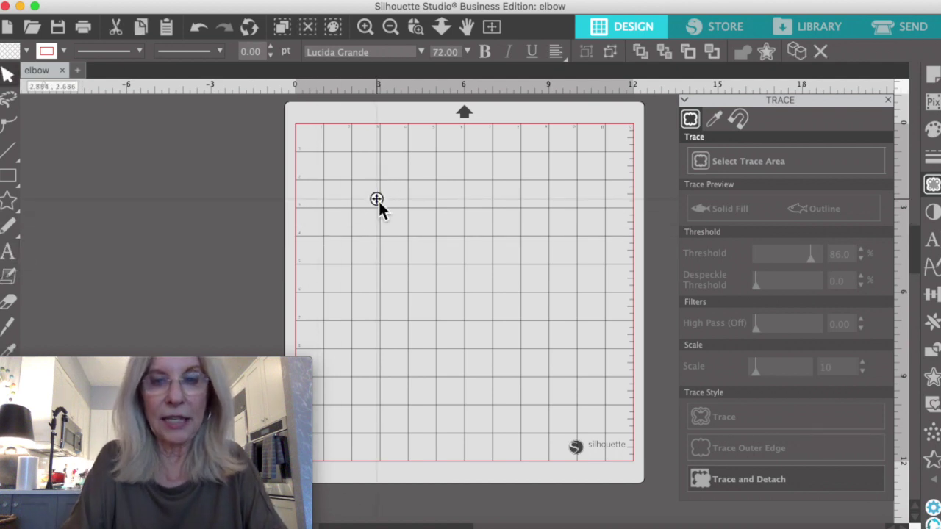
{"action": "type", "text": "times"}
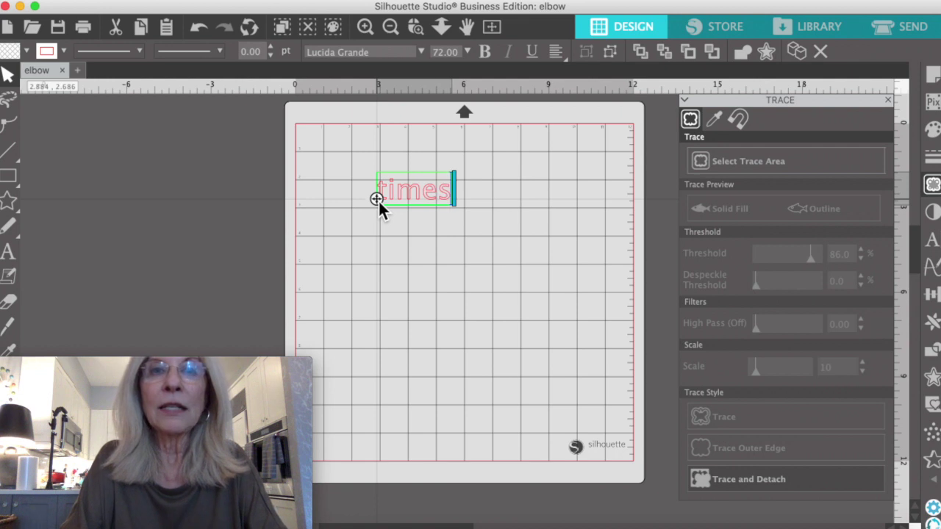
{"action": "key", "text": "BackSpace"}
{"action": "key", "text": "BackSpace"}
{"action": "key", "text": "BackSpace"}
{"action": "key", "text": "BackSpace"}
{"action": "key", "text": "BackSpace"}
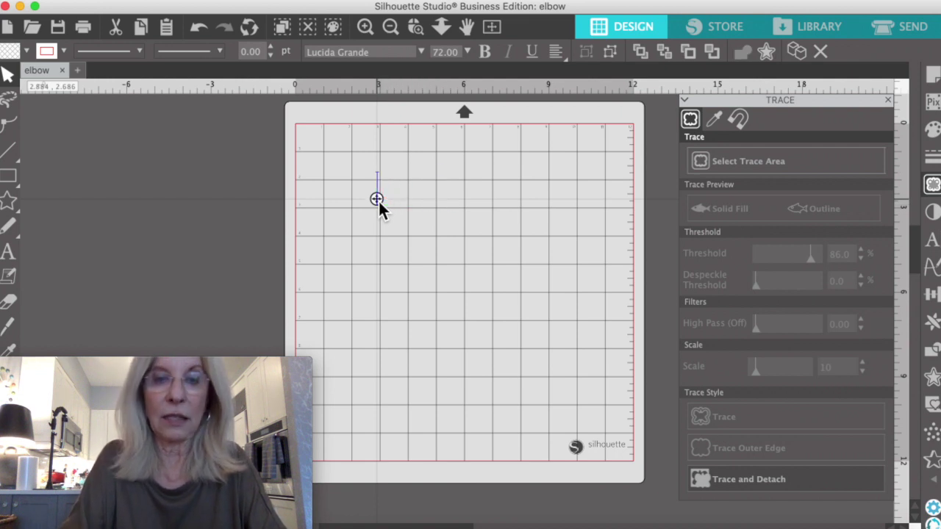
{"action": "type", "text": "Times are "}
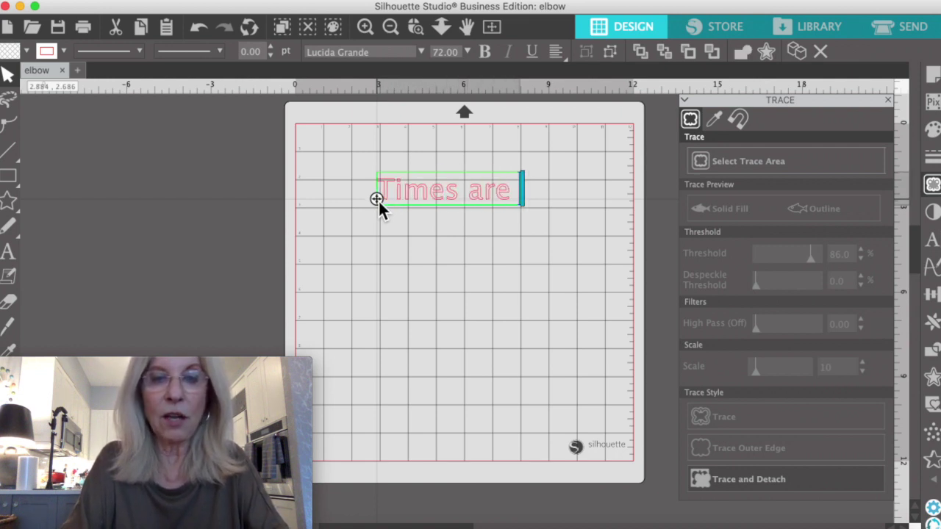
{"action": "type", "text": "tough,"}
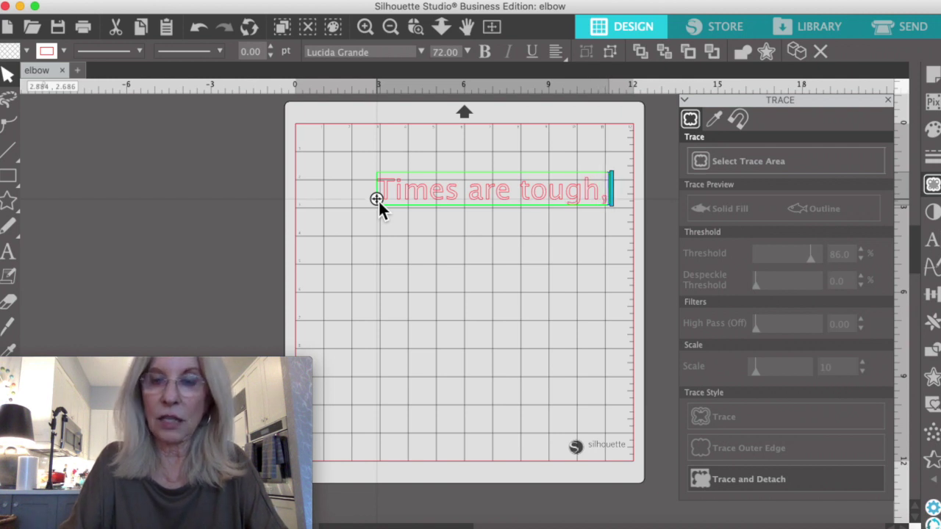
{"action": "key", "text": "Return"}
{"action": "type", "text": "are tough, "}
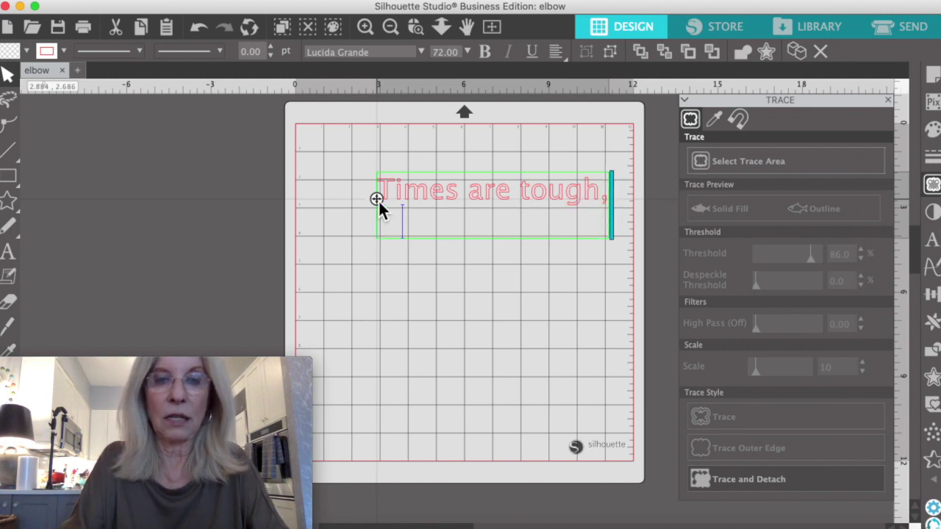
{"action": "type", "text": "but we"}
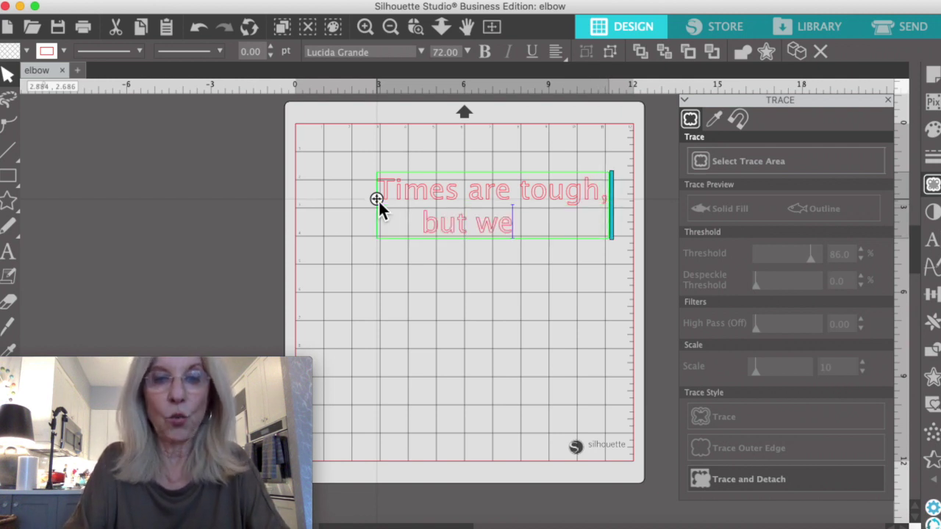
{"action": "type", "text": " are"}
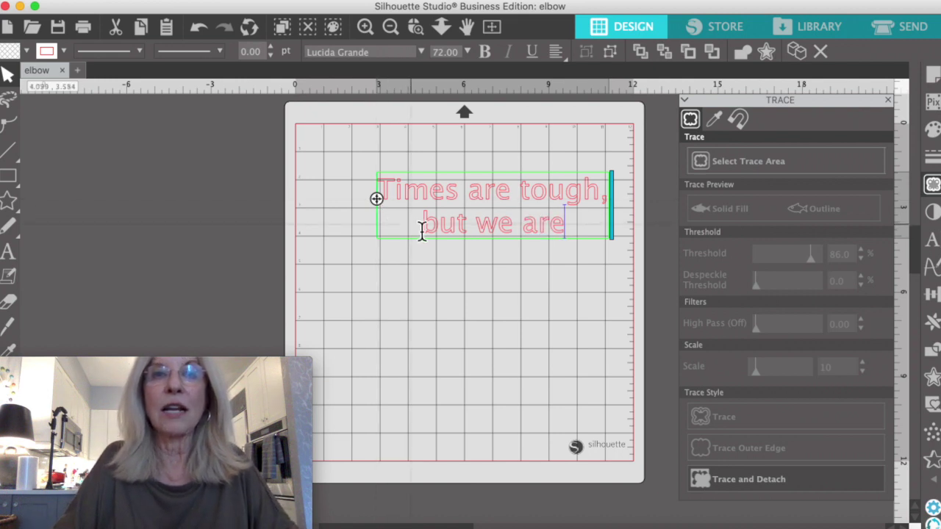
{"action": "key", "text": "BackSpace"}
{"action": "key", "text": "BackSpace"}
{"action": "key", "text": "BackSpace"}
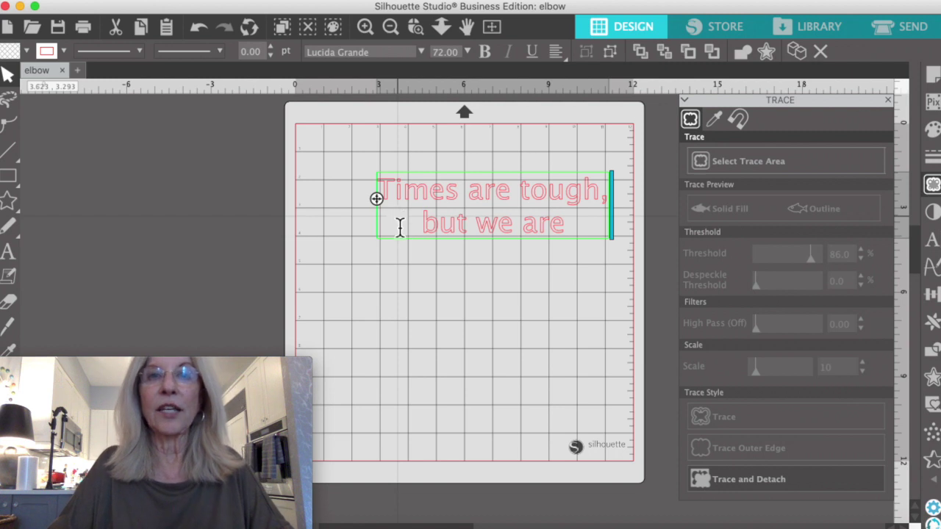
- Add the word TOUGHER as a separate text object below the phrase
{"action": "left_click", "coordinate": [399, 283]}
{"action": "left_click", "coordinate": [7, 259]}
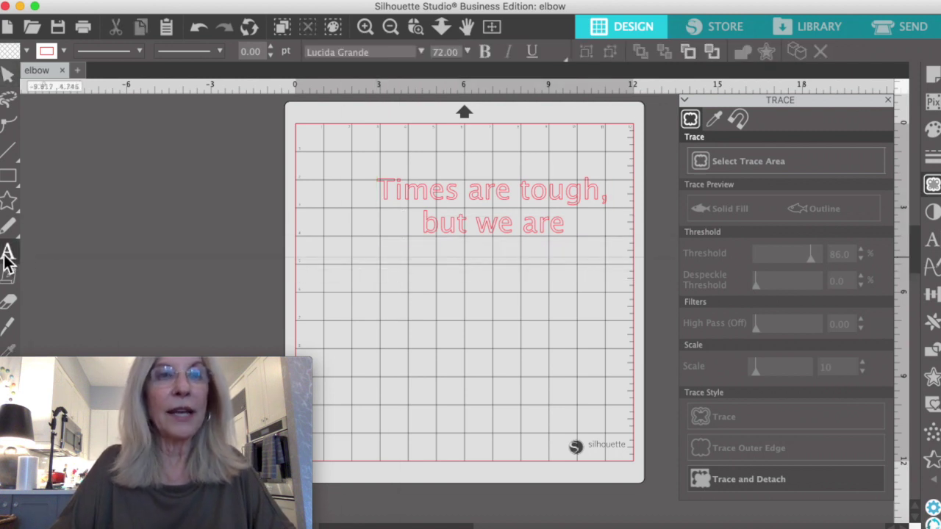
{"action": "left_click", "coordinate": [459, 276]}
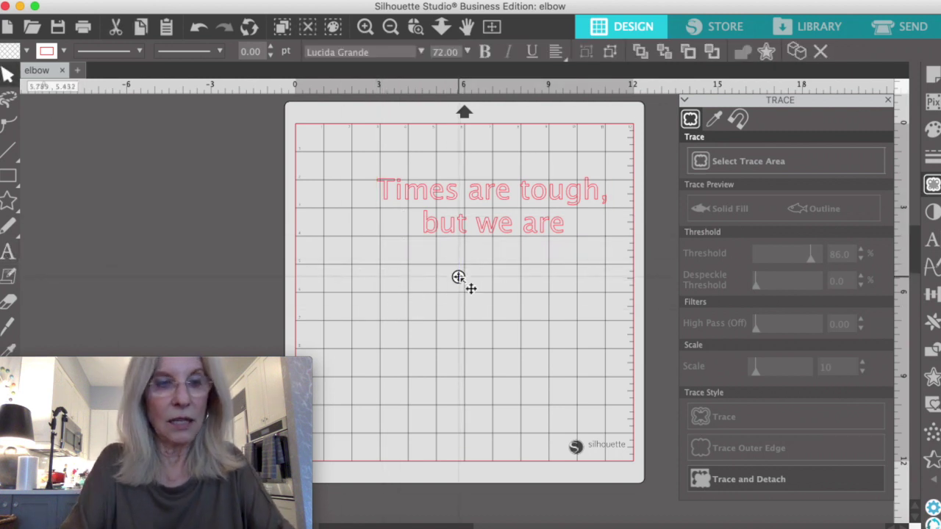
{"action": "type", "text": "TOUGHER"}
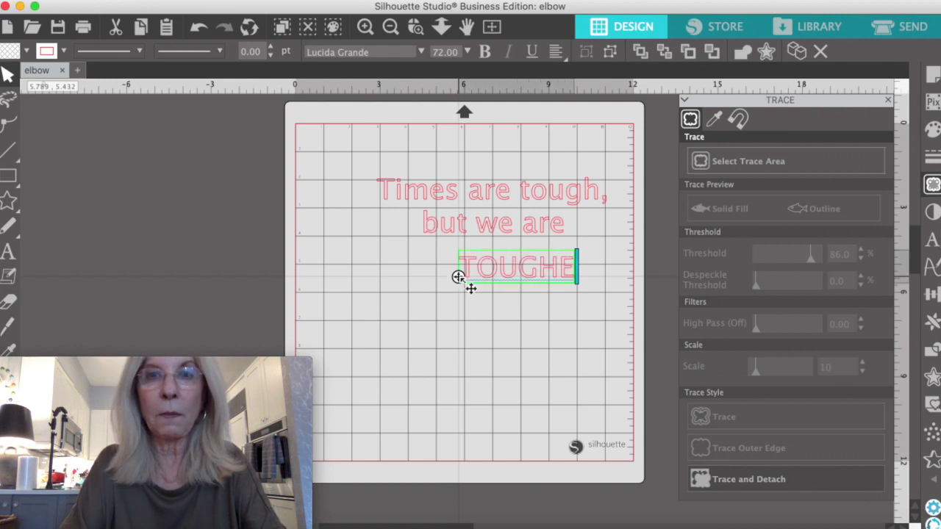
{"action": "left_click", "coordinate": [486, 344]}
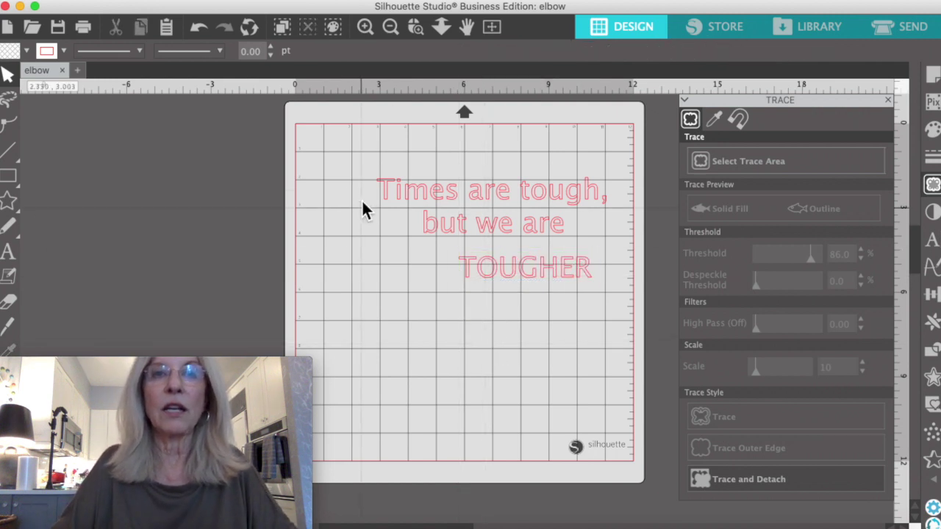
- Change the text font to Impact
{"action": "left_click_drag", "start_coordinate": [370, 188], "coordinate": [541, 343]}
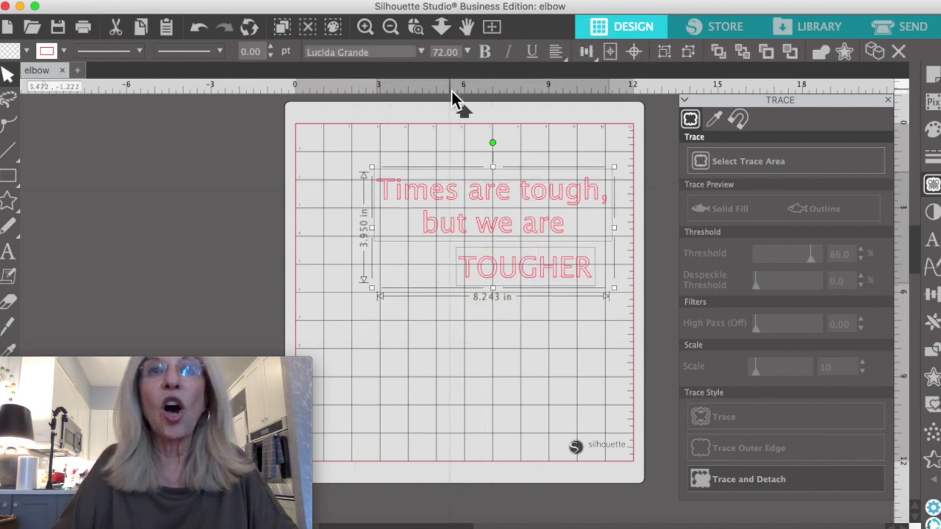
{"action": "left_click_drag", "start_coordinate": [372, 52], "coordinate": [297, 53]}
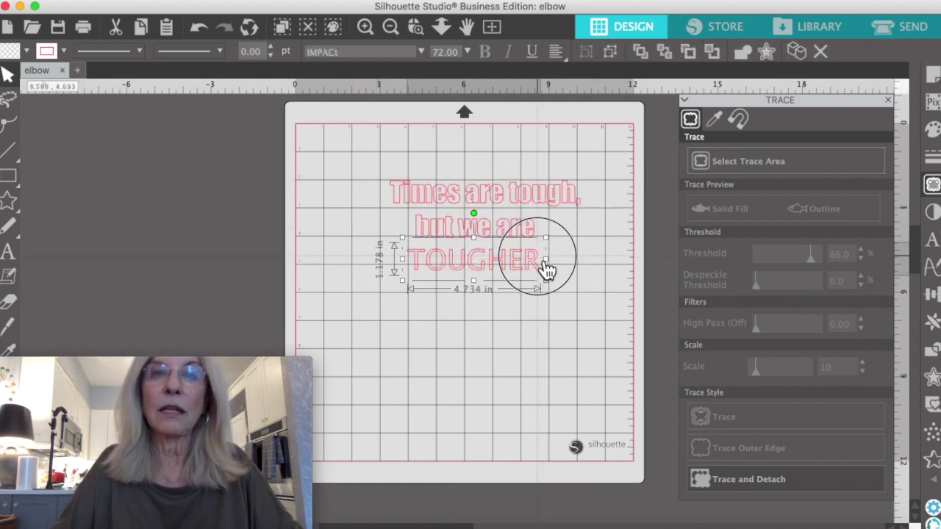
{"action": "double_click", "coordinate": [541, 269]}
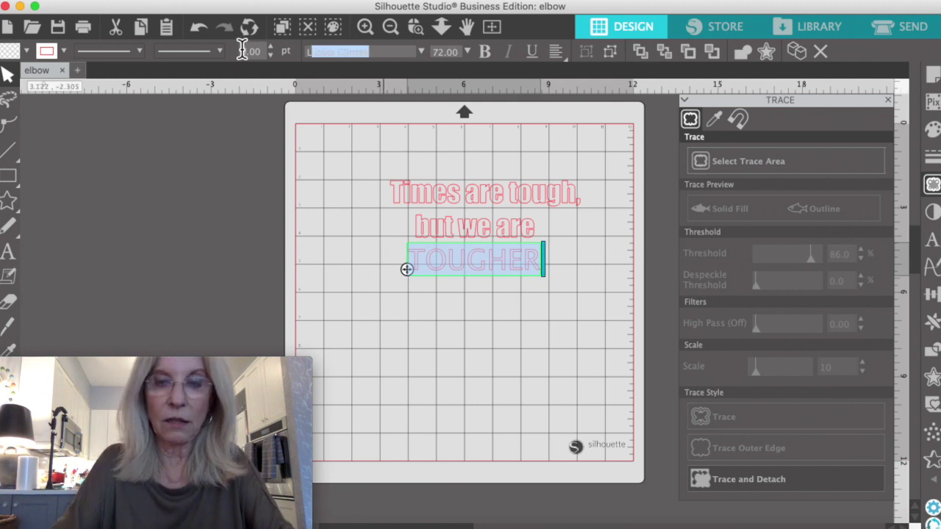
{"action": "left_click", "coordinate": [367, 52]}
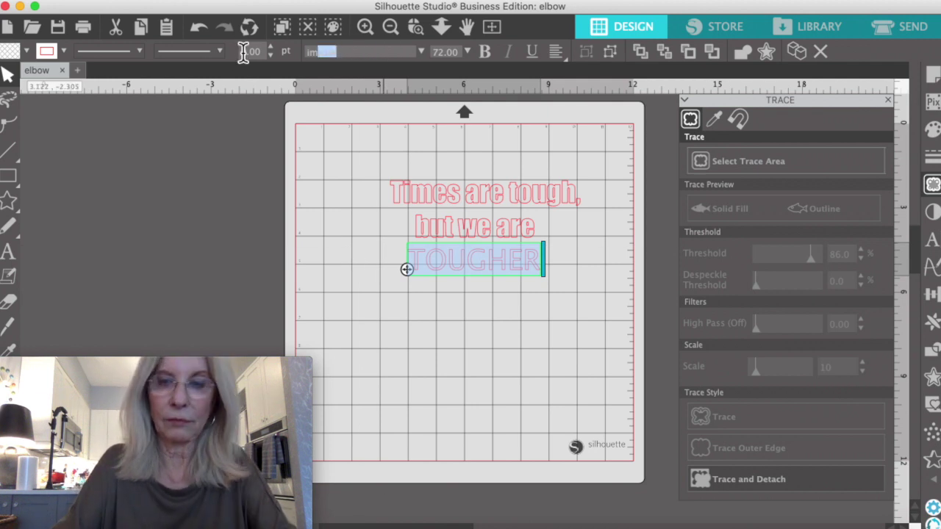
{"action": "type", "text": "impact"}
{"action": "key", "text": "Return"}
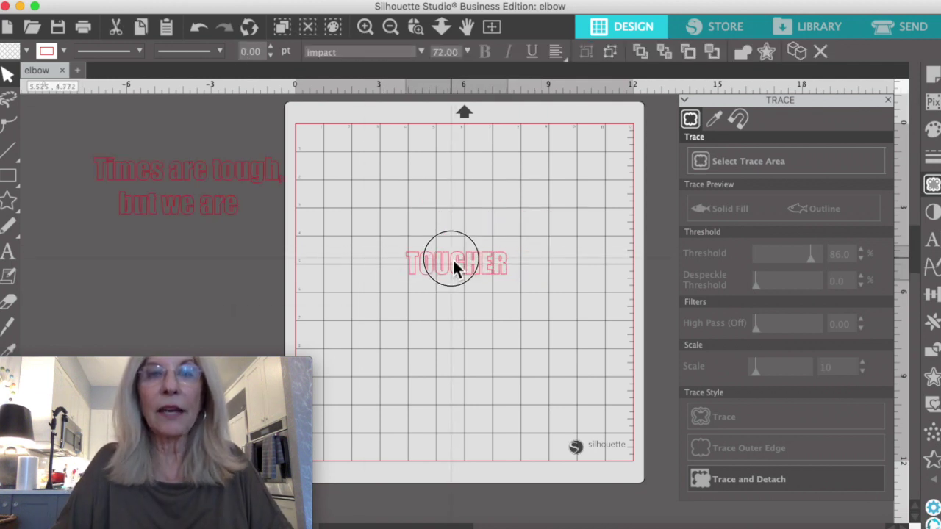
{"action": "left_click", "coordinate": [602, 225]}
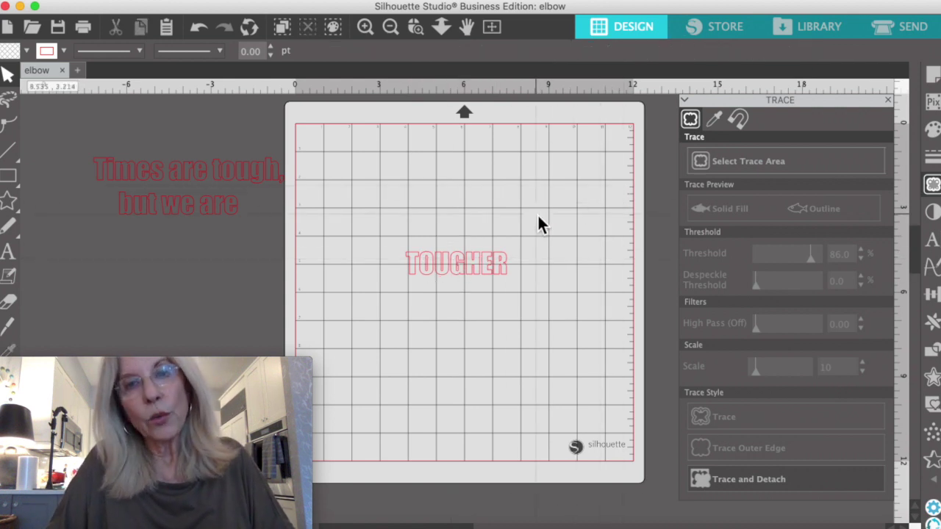
- Enlarge TOUGHER to about 4.9 in wide and move it up and left on the mat
{"action": "left_click", "coordinate": [459, 266]}
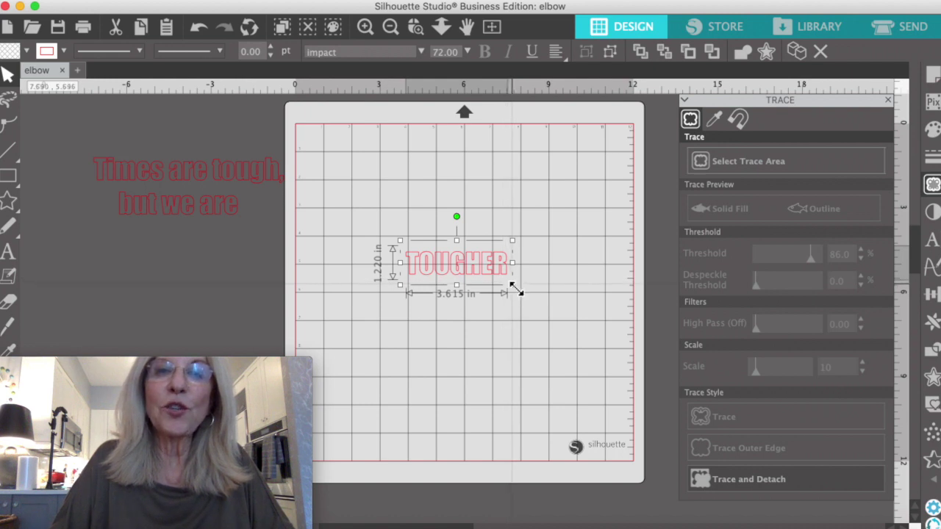
{"action": "left_click_drag", "start_coordinate": [512, 284], "coordinate": [549, 321]}
{"action": "left_click", "coordinate": [479, 278]}
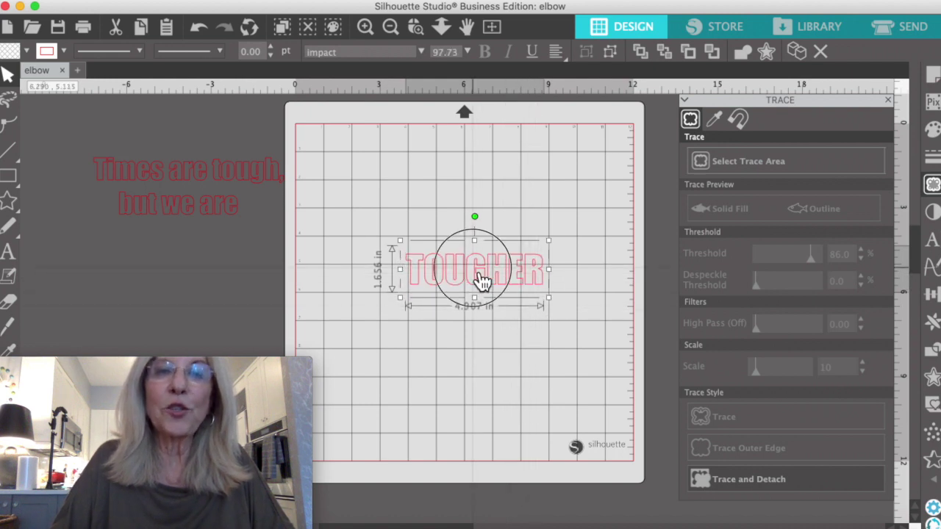
{"action": "left_click_drag", "start_coordinate": [481, 279], "coordinate": [456, 267]}
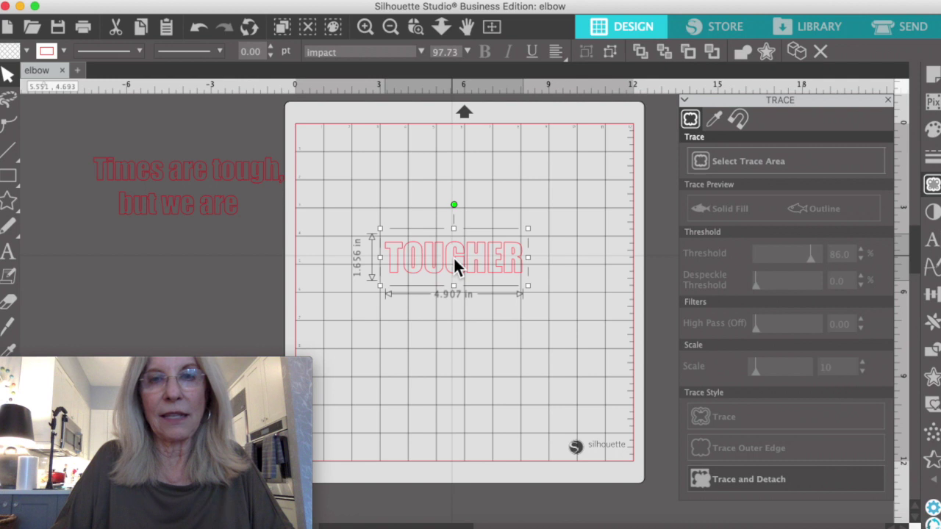
- Fill TOUGHER with the leopard print from the Fill Pattern list
{"action": "left_click", "coordinate": [933, 130]}
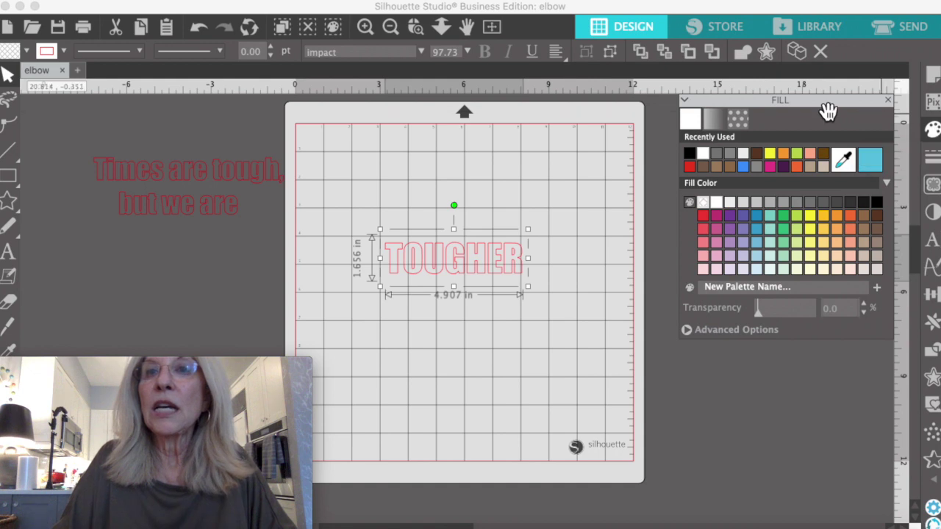
{"action": "left_click", "coordinate": [738, 119]}
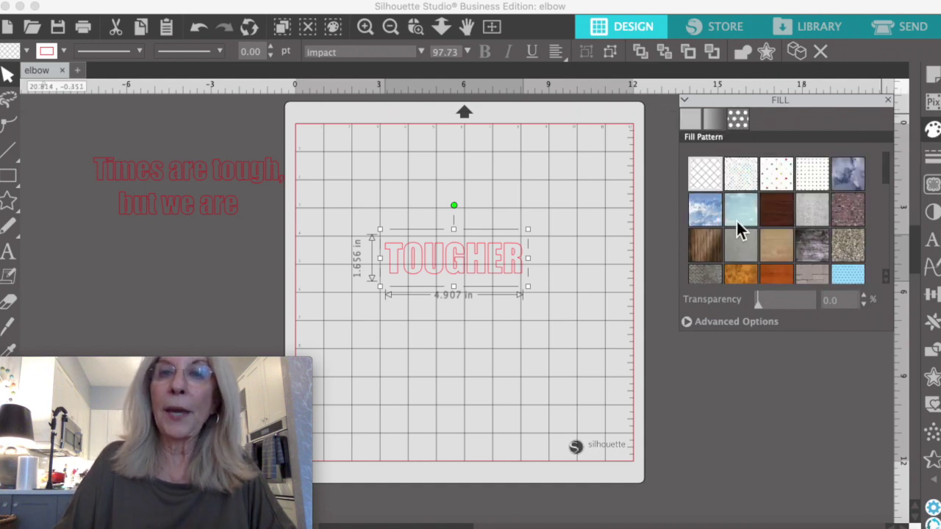
{"action": "scroll", "coordinate": [736, 219], "scroll_direction": "down", "scroll_amount": 10}
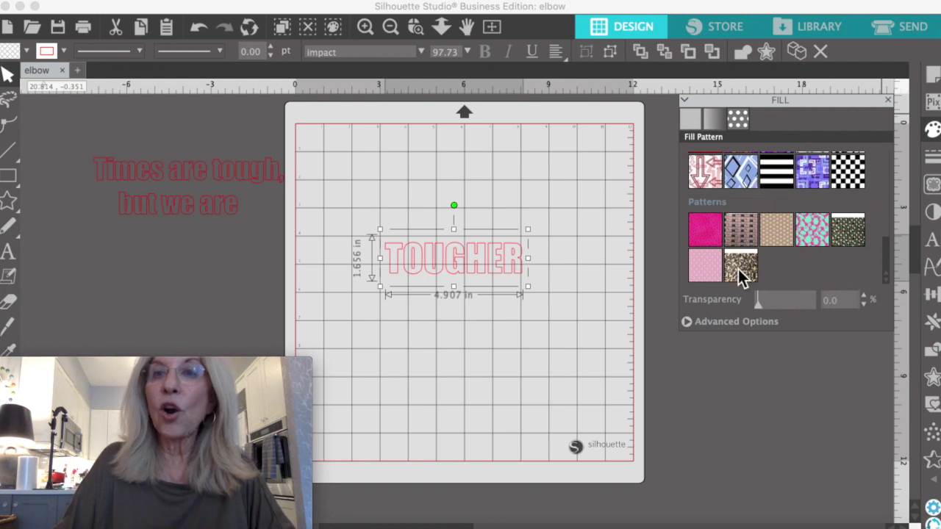
{"action": "left_click", "coordinate": [741, 266]}
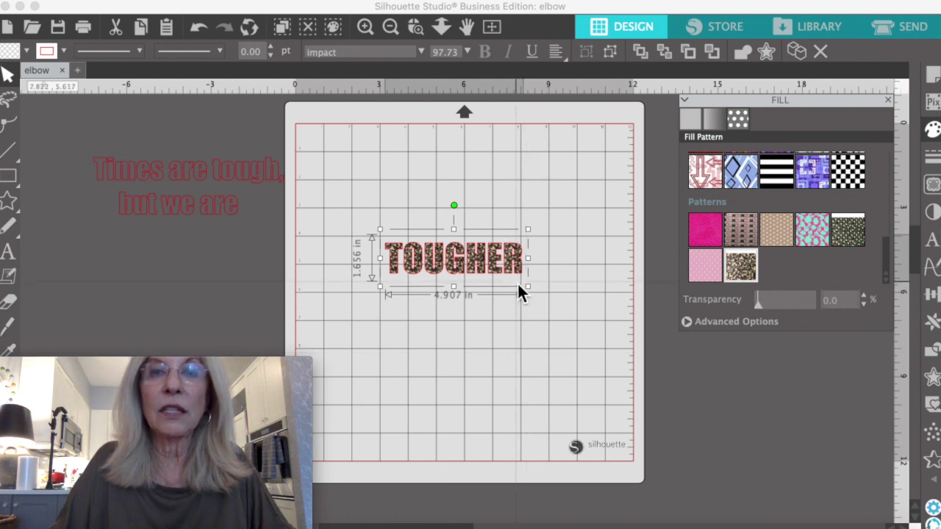
{"action": "left_click", "coordinate": [453, 321]}
{"action": "left_click", "coordinate": [479, 264]}
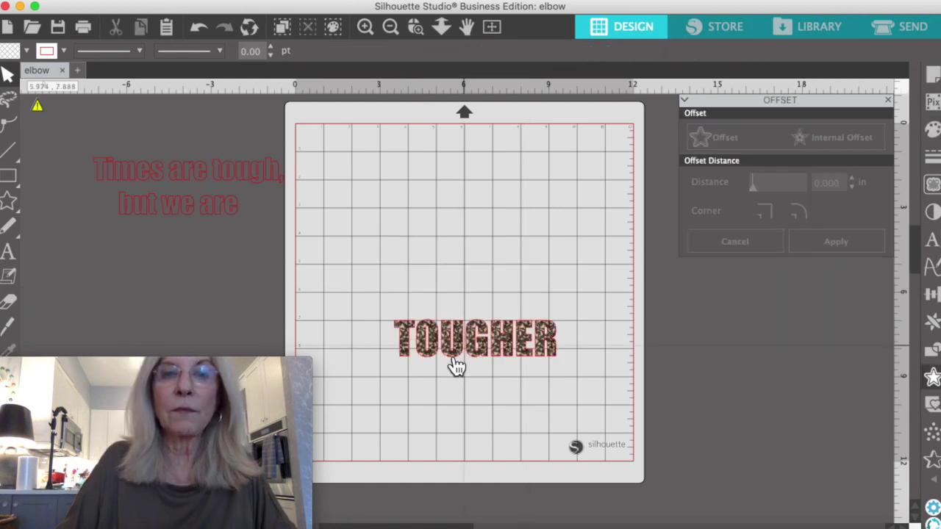
- Add a rounded-corner offset outline with 0.170 in distance around TOUGHER
{"action": "left_click_drag", "start_coordinate": [388, 306], "coordinate": [566, 371]}
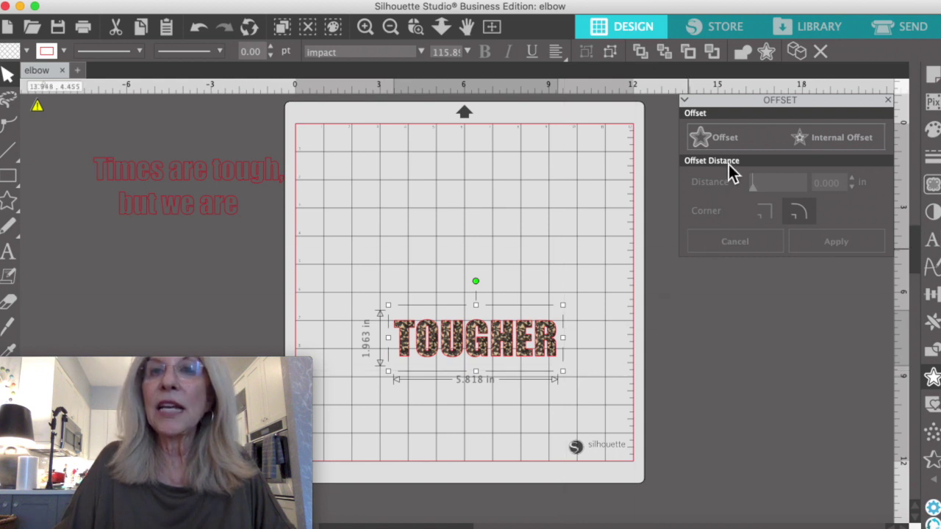
{"action": "left_click", "coordinate": [728, 138]}
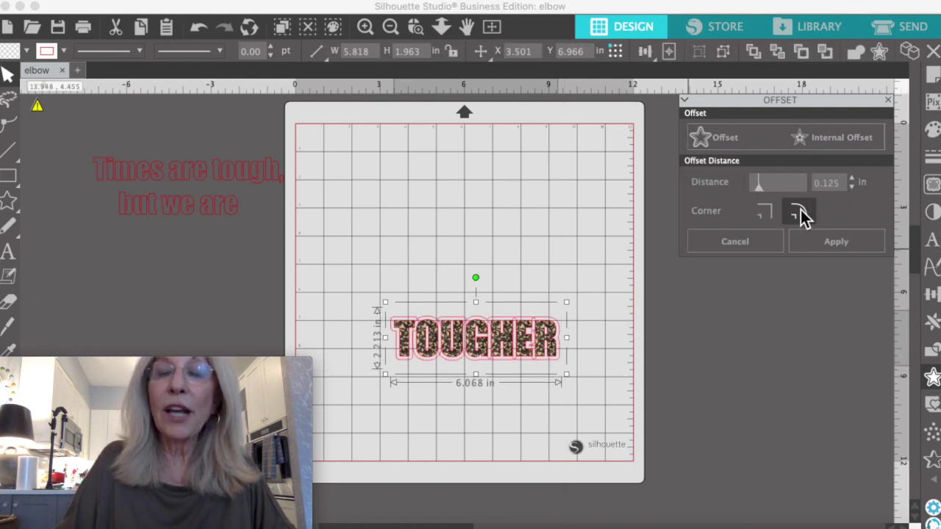
{"action": "left_click", "coordinate": [762, 211]}
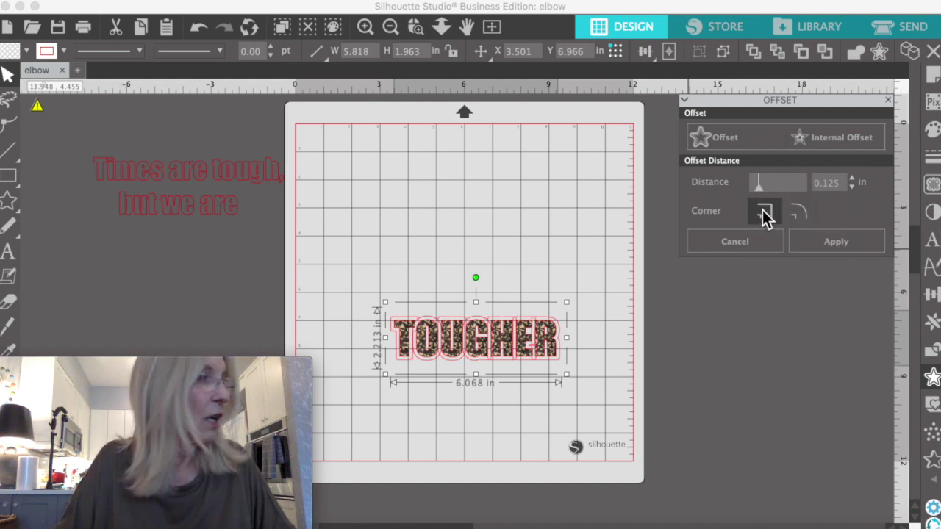
{"action": "left_click", "coordinate": [802, 211]}
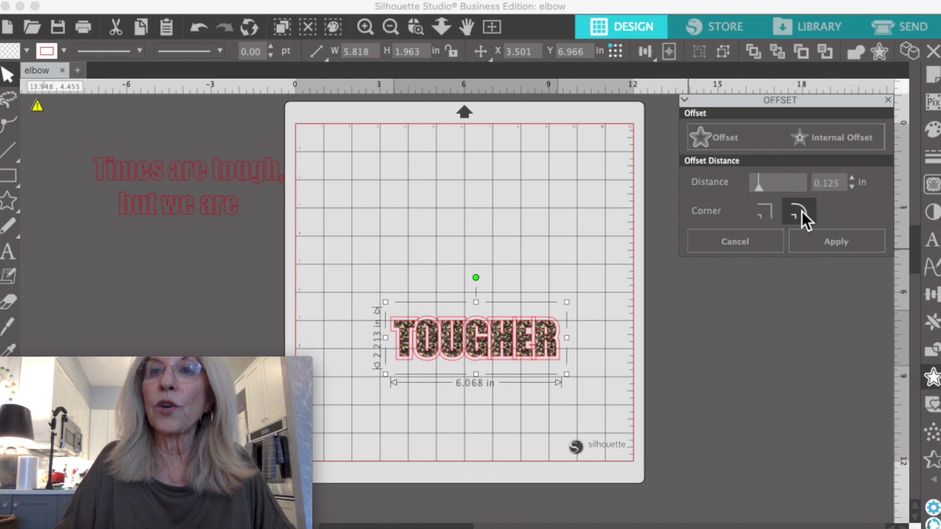
{"action": "left_click", "coordinate": [853, 180]}
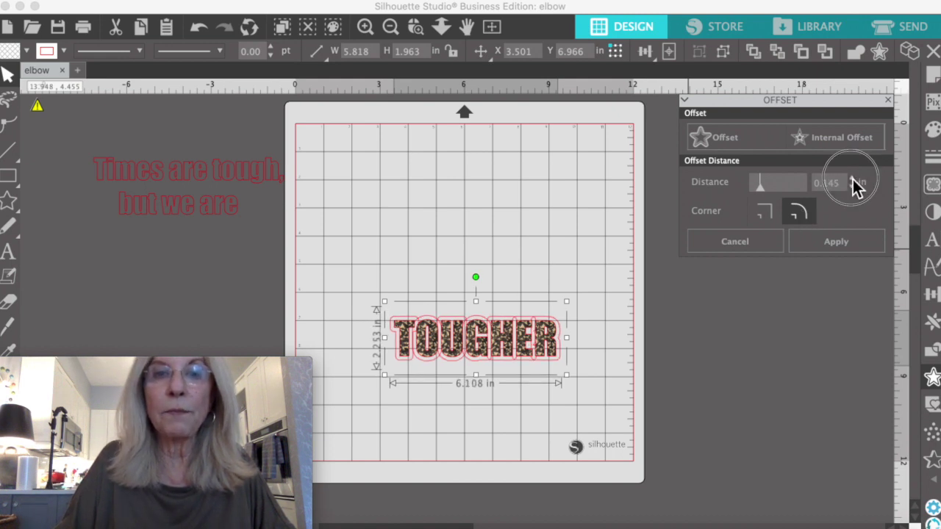
{"action": "left_click", "coordinate": [853, 179]}
{"action": "left_click", "coordinate": [851, 181]}
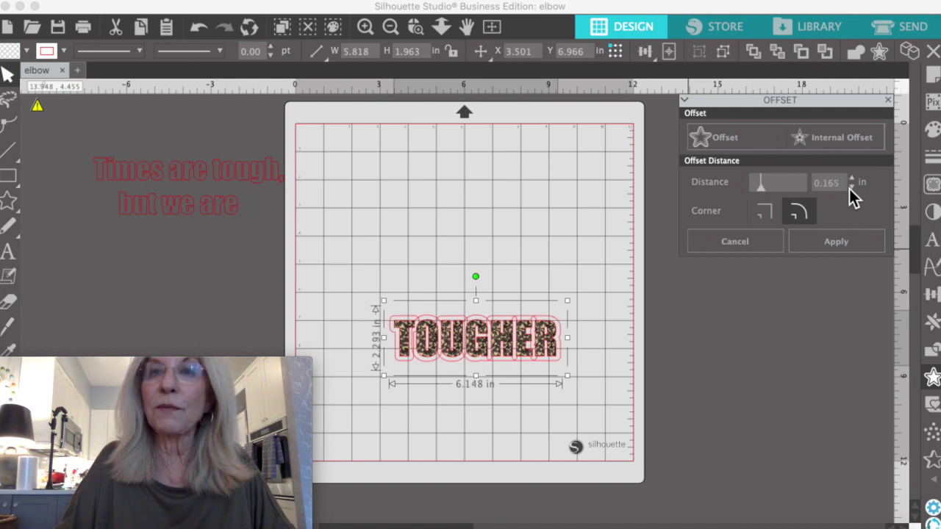
{"action": "left_click", "coordinate": [851, 181]}
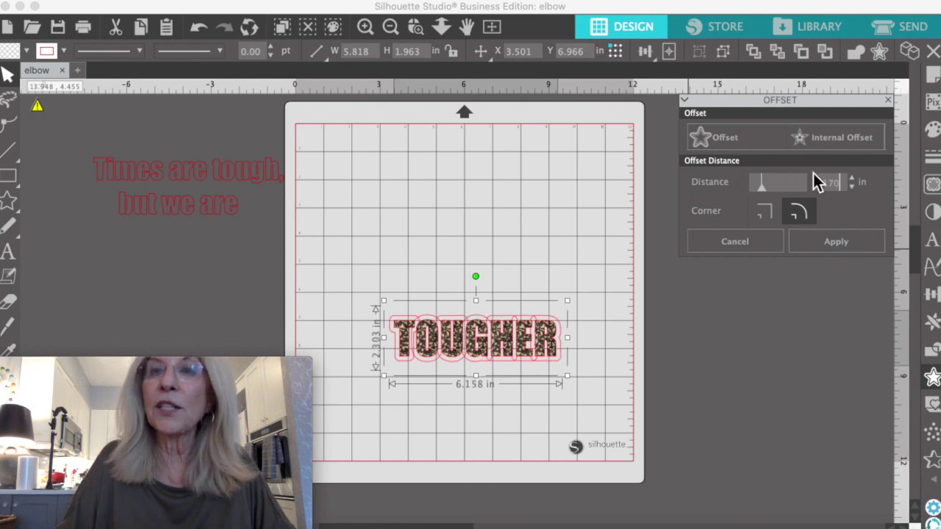
{"action": "left_click", "coordinate": [524, 244]}
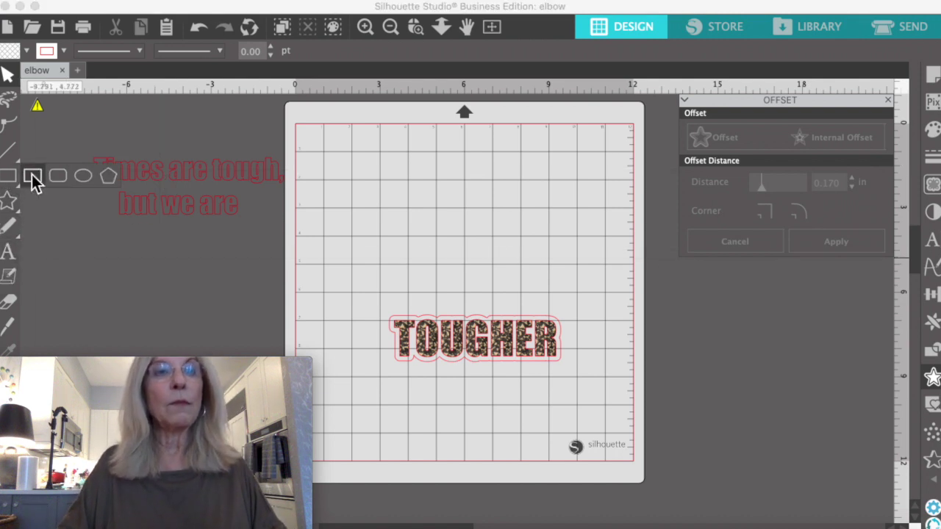
- Draw a large dark-grey 8.635 × 9.057 in rectangle and send it behind TOUGHER
{"action": "left_click", "coordinate": [32, 177]}
{"action": "left_click_drag", "start_coordinate": [347, 165], "coordinate": [593, 418]}
{"action": "left_click", "coordinate": [440, 201]}
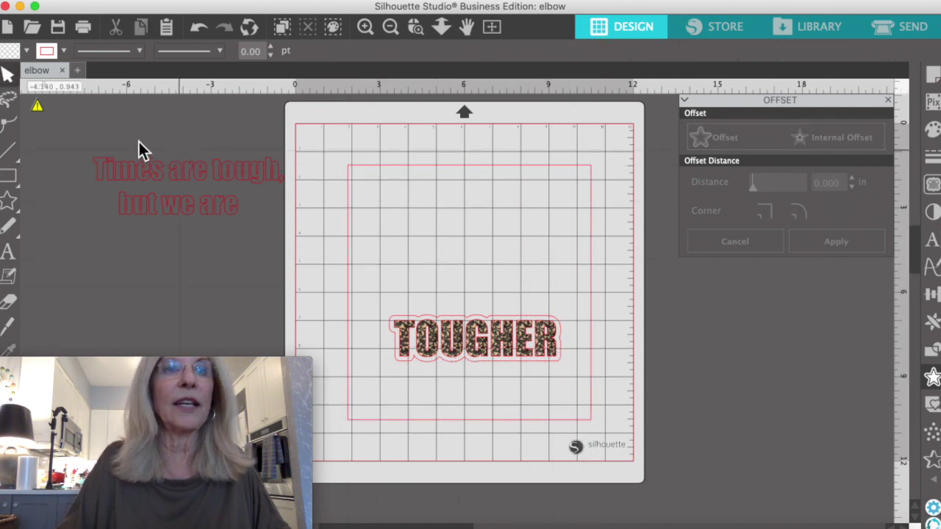
{"action": "left_click", "coordinate": [17, 53]}
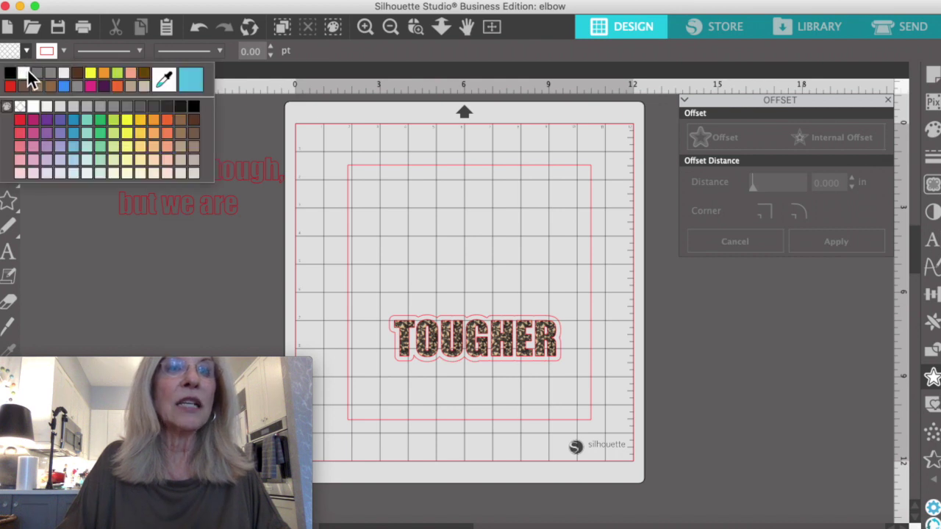
{"action": "left_click", "coordinate": [33, 72]}
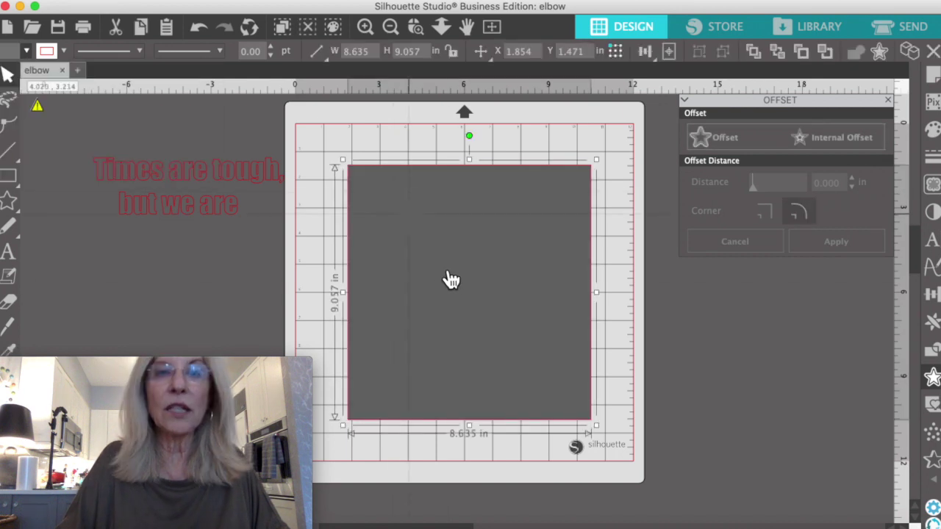
{"action": "right_click", "coordinate": [380, 189]}
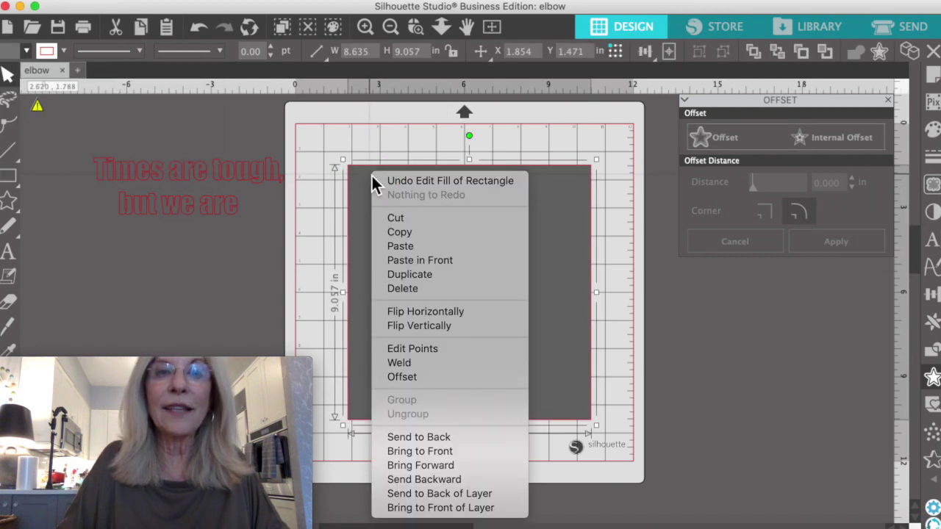
{"action": "left_click", "coordinate": [385, 439]}
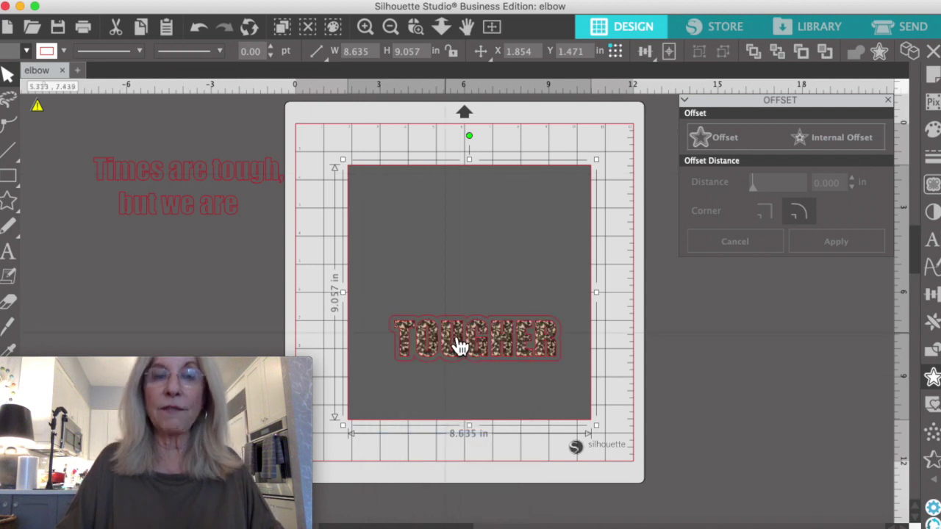
- Move the phrase onto the mat above TOUGHER and drag the grey rectangle left off-mat
{"action": "left_click", "coordinate": [414, 336]}
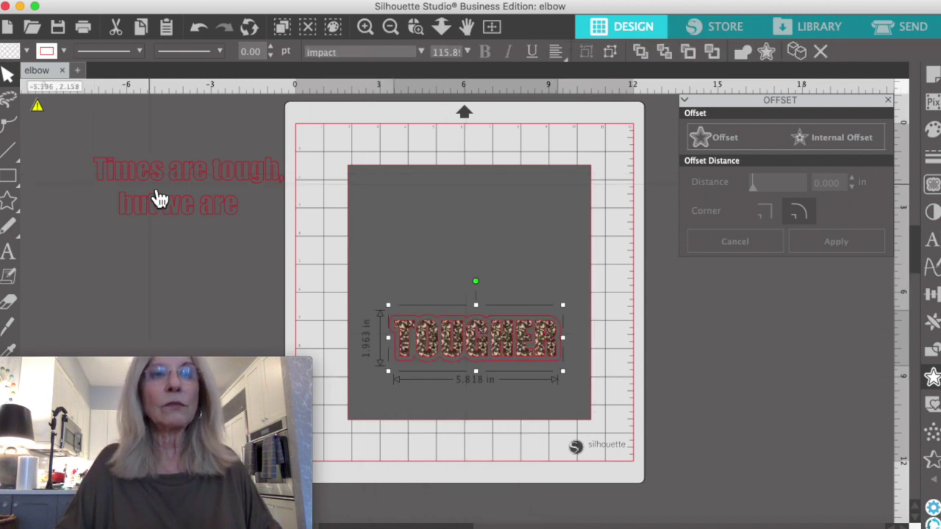
{"action": "left_click_drag", "start_coordinate": [155, 176], "coordinate": [436, 224]}
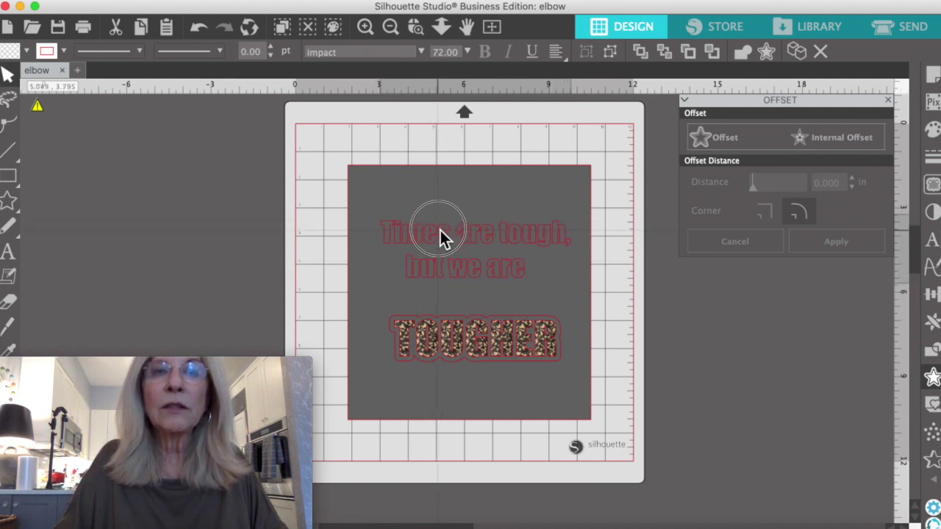
{"action": "left_click", "coordinate": [441, 235]}
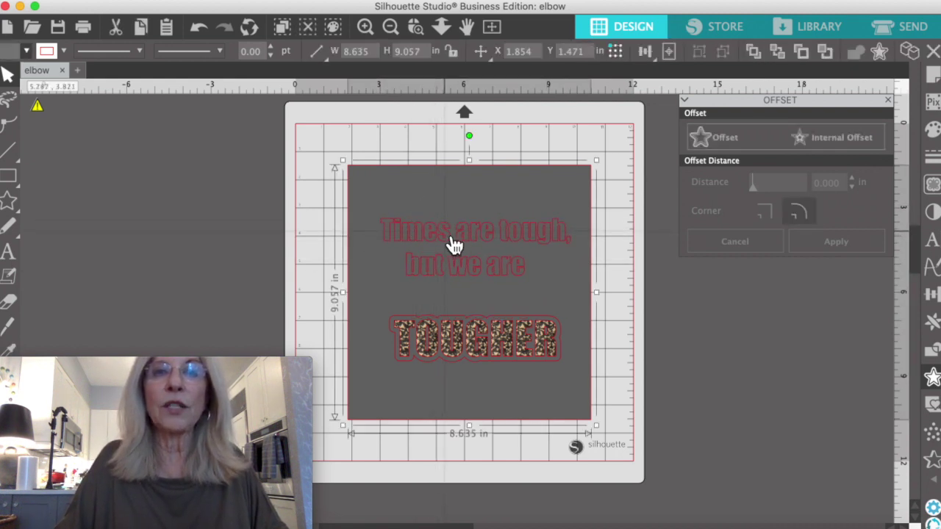
{"action": "double_click", "coordinate": [528, 264]}
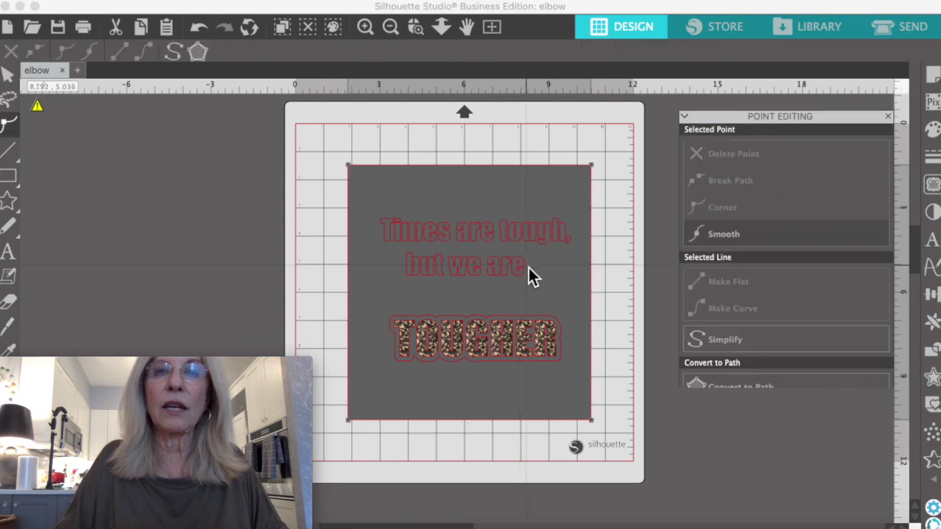
{"action": "left_click", "coordinate": [445, 257]}
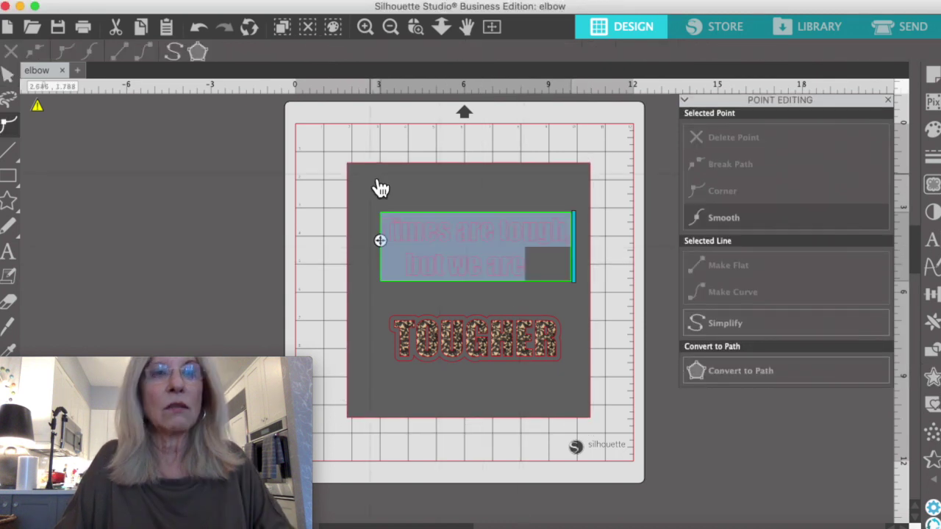
{"action": "left_click_drag", "start_coordinate": [377, 184], "coordinate": [114, 143]}
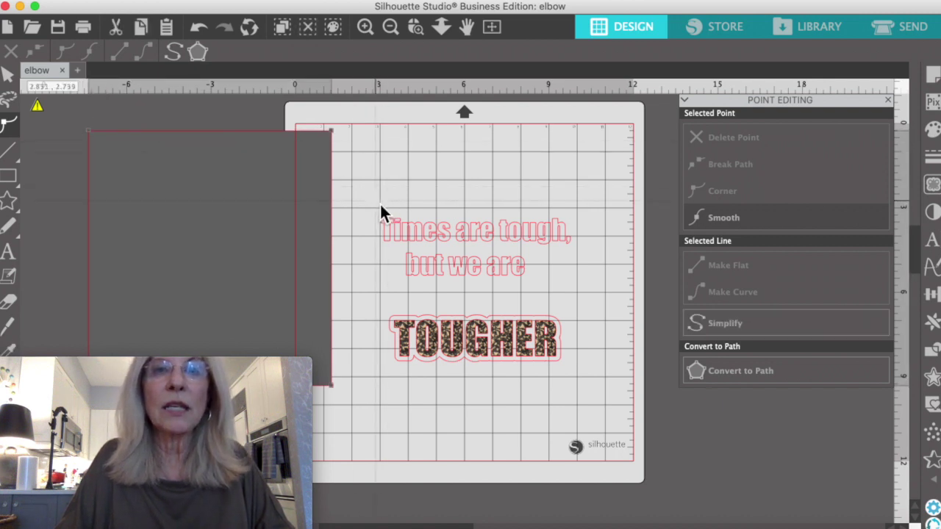
- Make the 'Times are tough, but we are' phrase white
{"action": "left_click", "coordinate": [389, 222]}
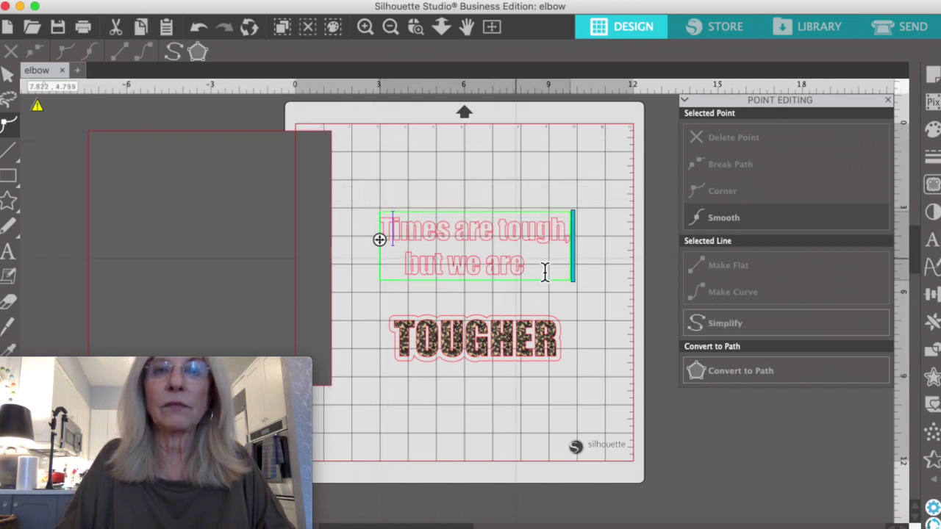
{"action": "left_click_drag", "start_coordinate": [544, 271], "coordinate": [342, 200]}
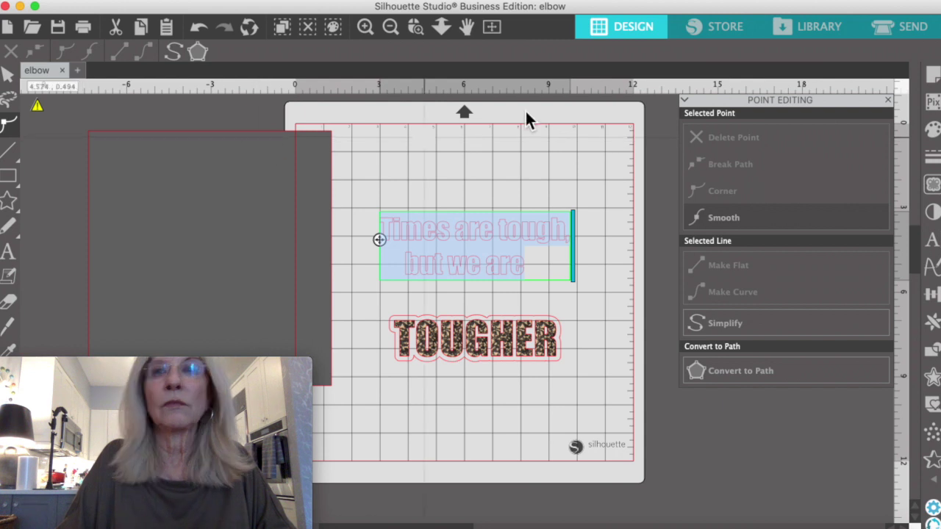
{"action": "left_click", "coordinate": [931, 131]}
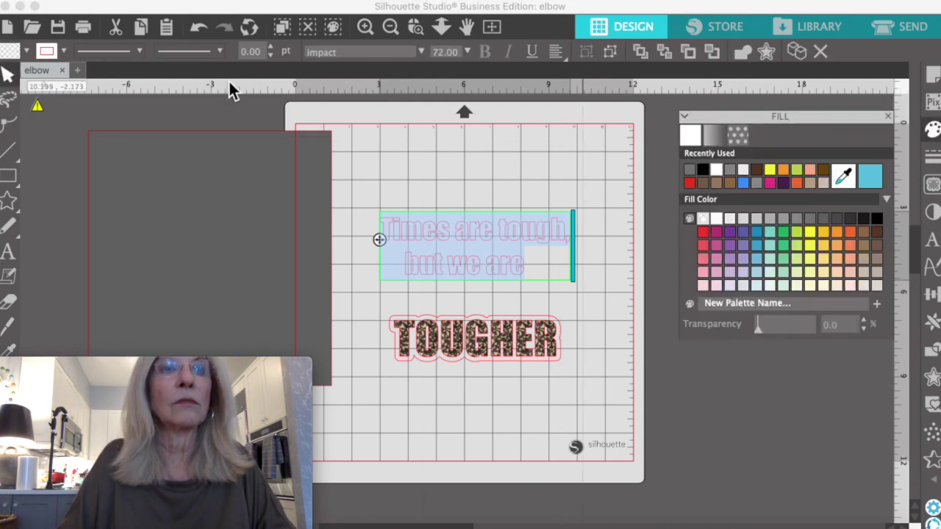
{"action": "left_click", "coordinate": [9, 53]}
{"action": "left_click", "coordinate": [36, 71]}
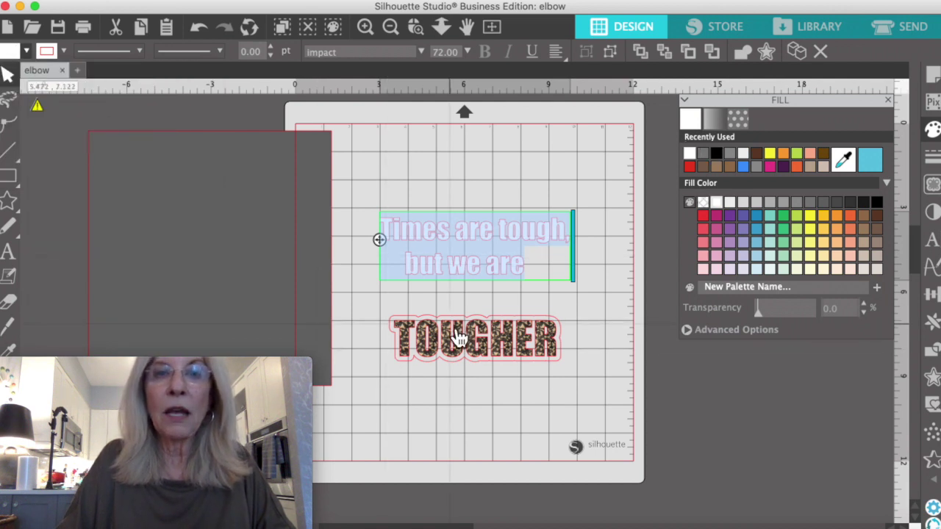
- Fill the TOUGHER offset outline white and seat the leopard word inside it below the phrase
{"action": "left_click_drag", "start_coordinate": [457, 338], "coordinate": [456, 401]}
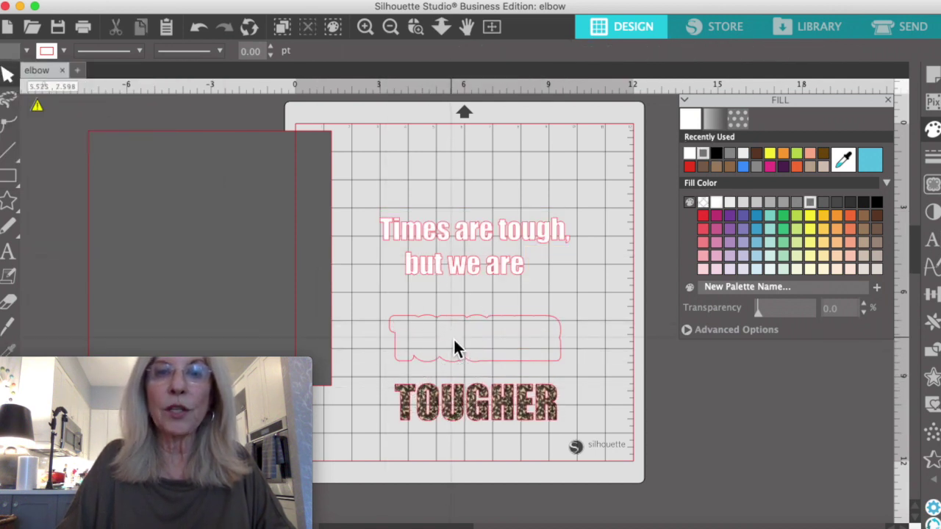
{"action": "left_click", "coordinate": [452, 338]}
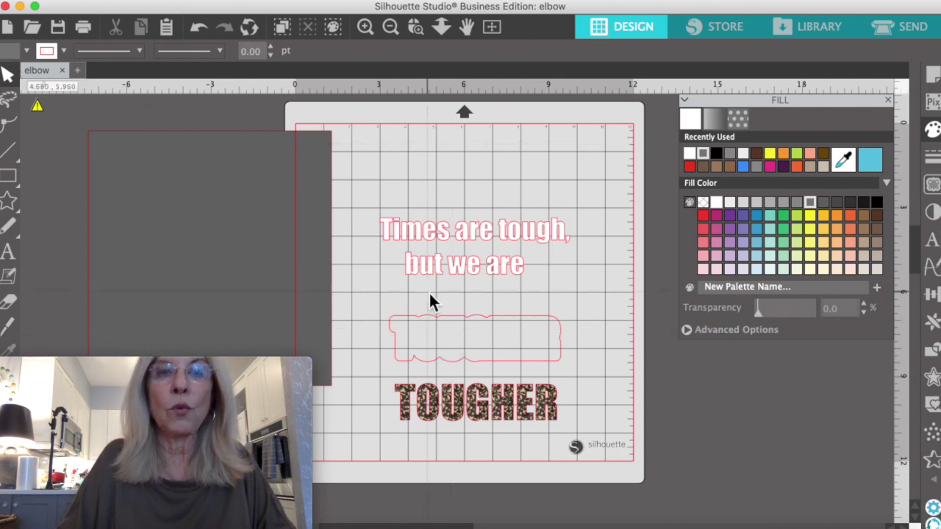
{"action": "left_click", "coordinate": [429, 329]}
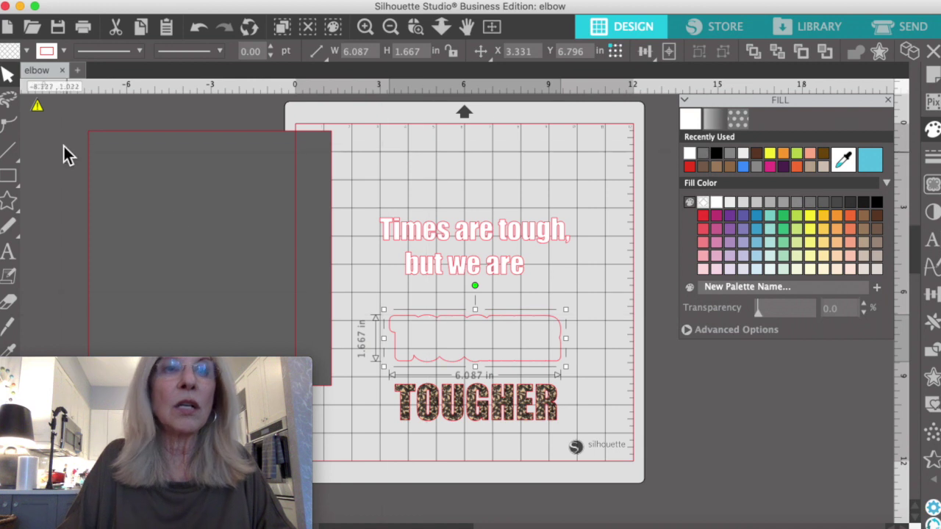
{"action": "left_click", "coordinate": [10, 51]}
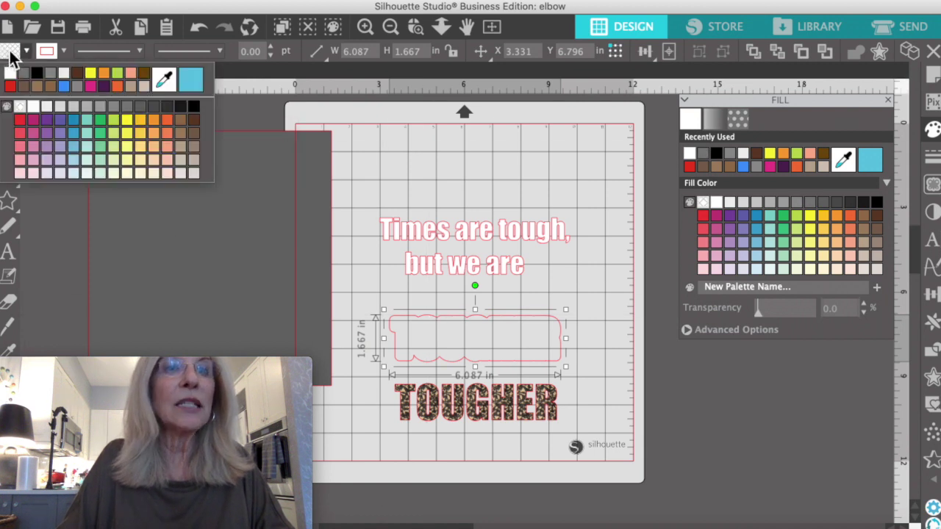
{"action": "left_click", "coordinate": [35, 106]}
{"action": "left_click_drag", "start_coordinate": [458, 339], "coordinate": [454, 310]}
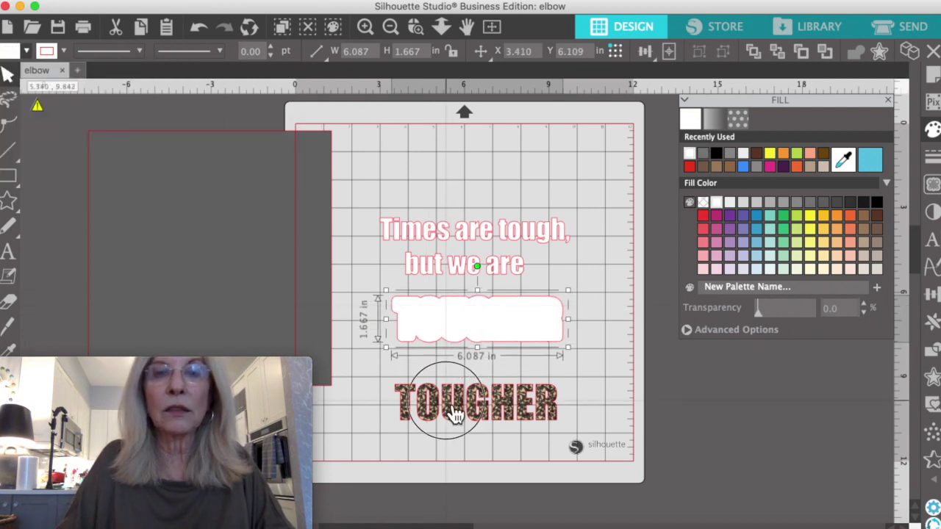
{"action": "left_click_drag", "start_coordinate": [455, 415], "coordinate": [447, 325]}
{"action": "left_click", "coordinate": [210, 238]}
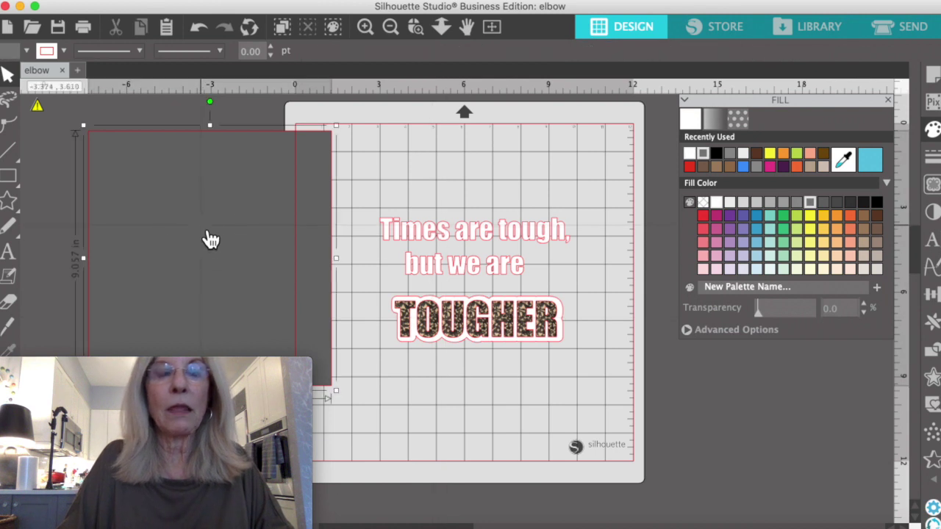
{"action": "left_click", "coordinate": [470, 406]}
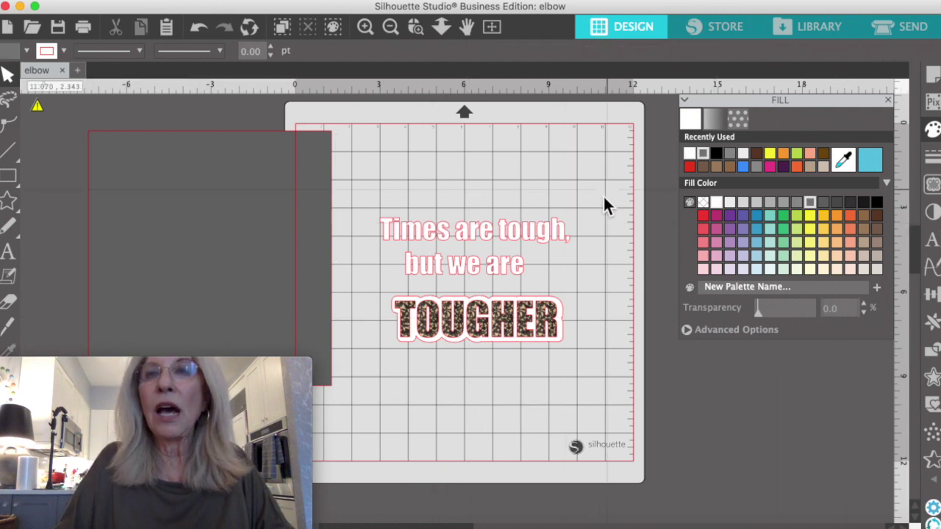
- Open elbow.png from Downloads in a new document tab
{"action": "left_click", "coordinate": [31, 29]}
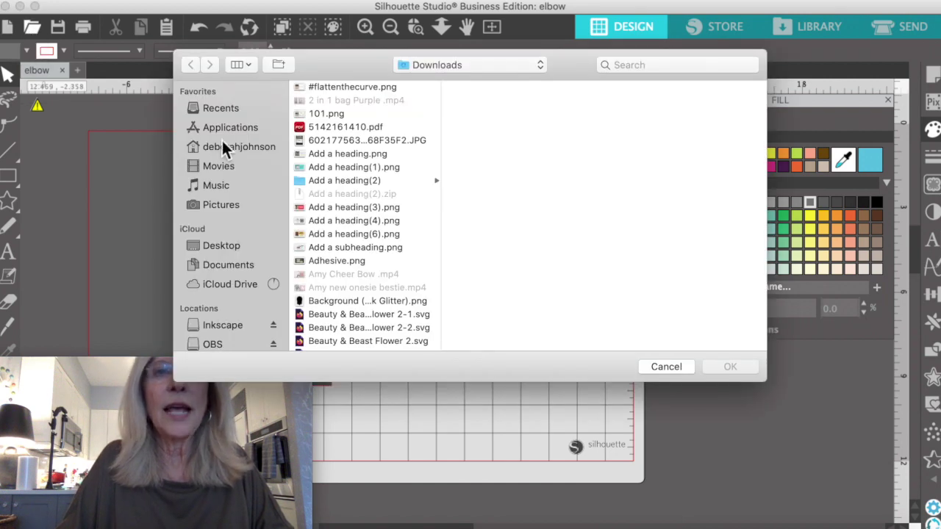
{"action": "scroll", "coordinate": [369, 218], "scroll_direction": "down", "scroll_amount": 3}
{"action": "scroll", "coordinate": [368, 218], "scroll_direction": "down", "scroll_amount": 12}
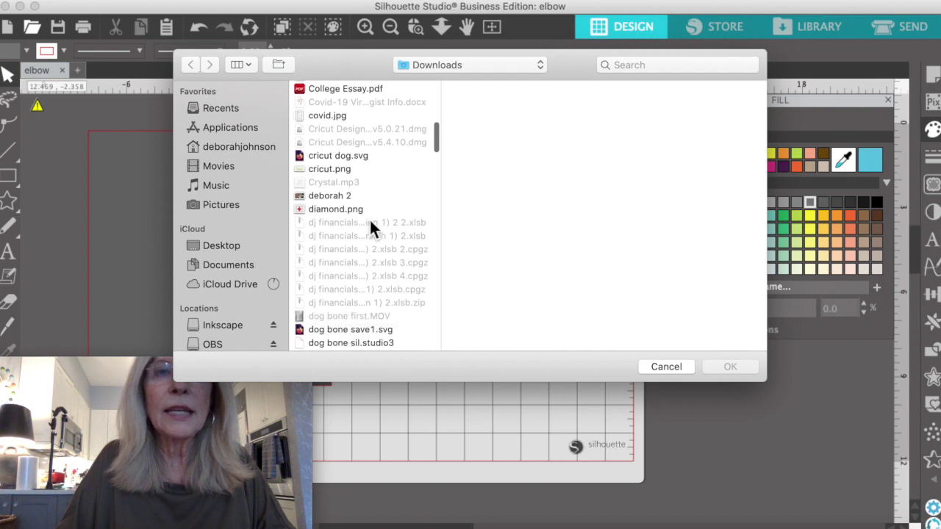
{"action": "scroll", "coordinate": [370, 224], "scroll_direction": "down", "scroll_amount": 2}
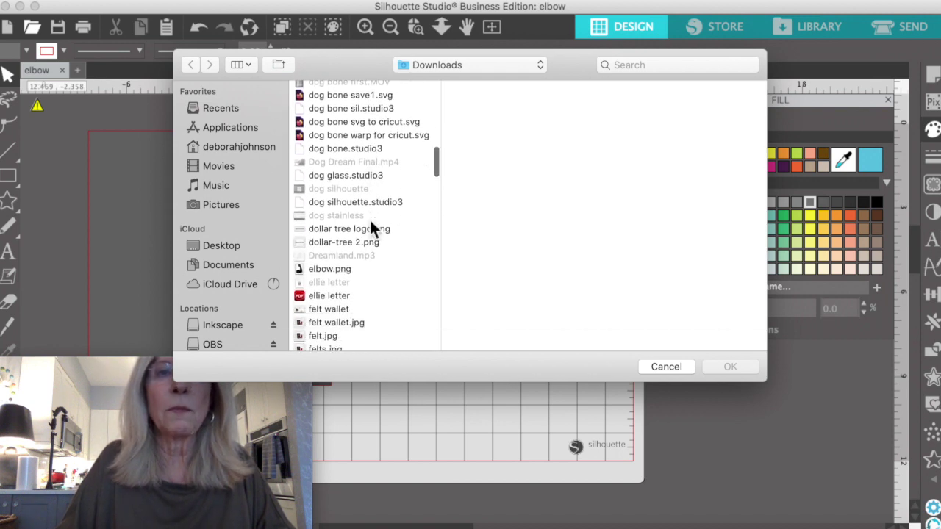
{"action": "right_click", "coordinate": [331, 274]}
{"action": "left_click", "coordinate": [332, 269]}
{"action": "left_click", "coordinate": [332, 269]}
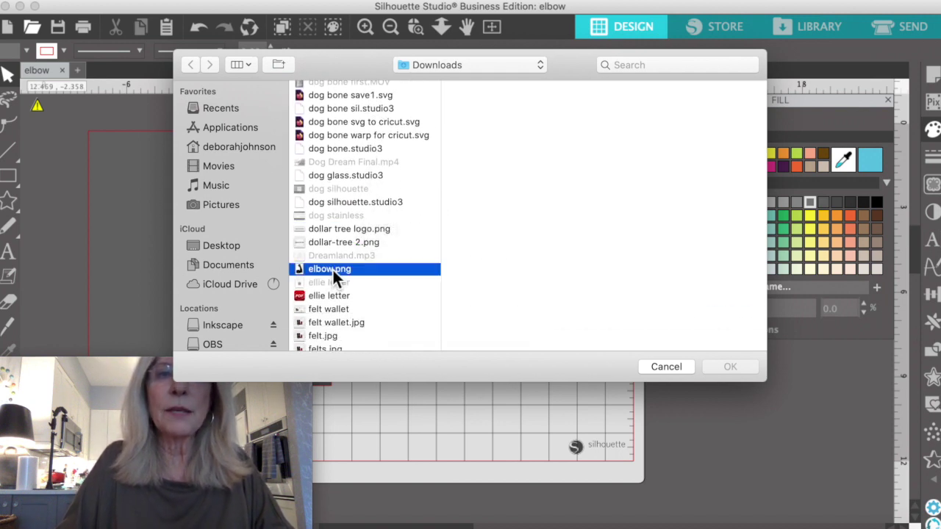
{"action": "left_click", "coordinate": [744, 367]}
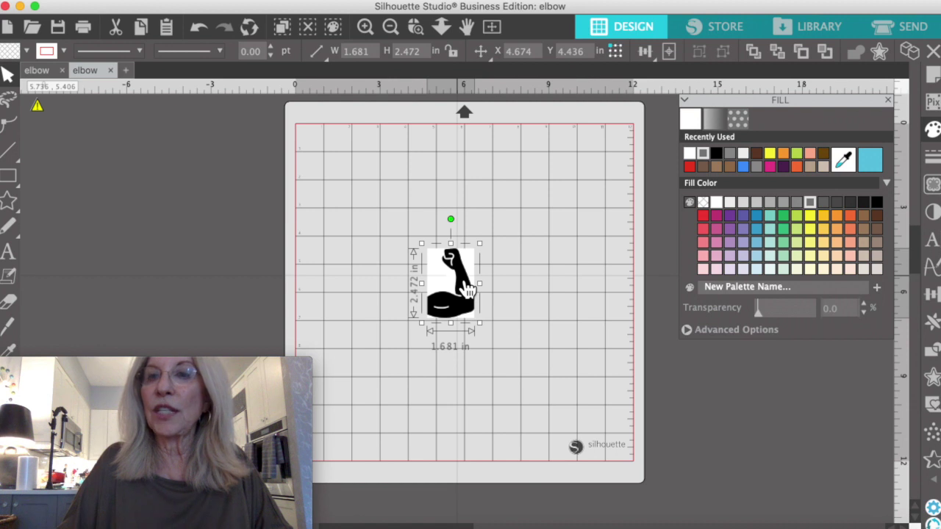
- Trace the flexed-arm image at a 99% threshold and detach the trace
{"action": "left_click", "coordinate": [919, 183]}
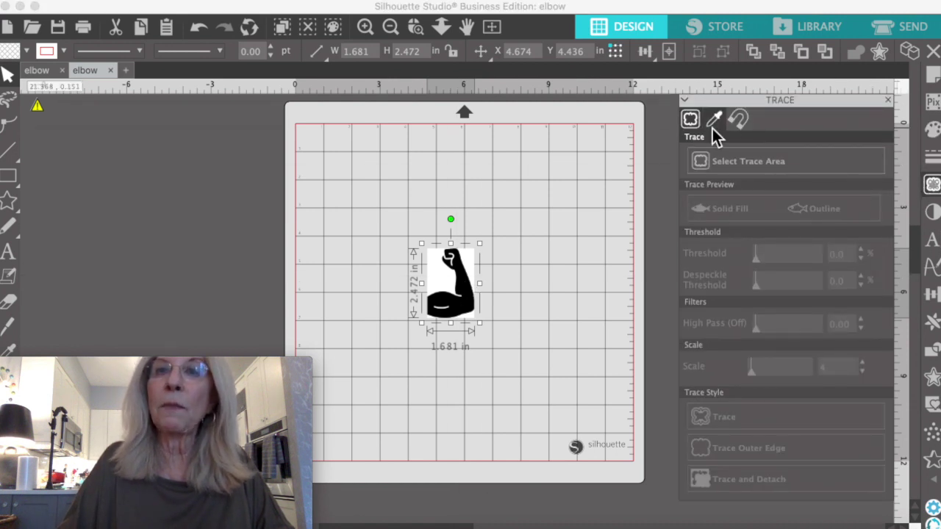
{"action": "left_click", "coordinate": [703, 164]}
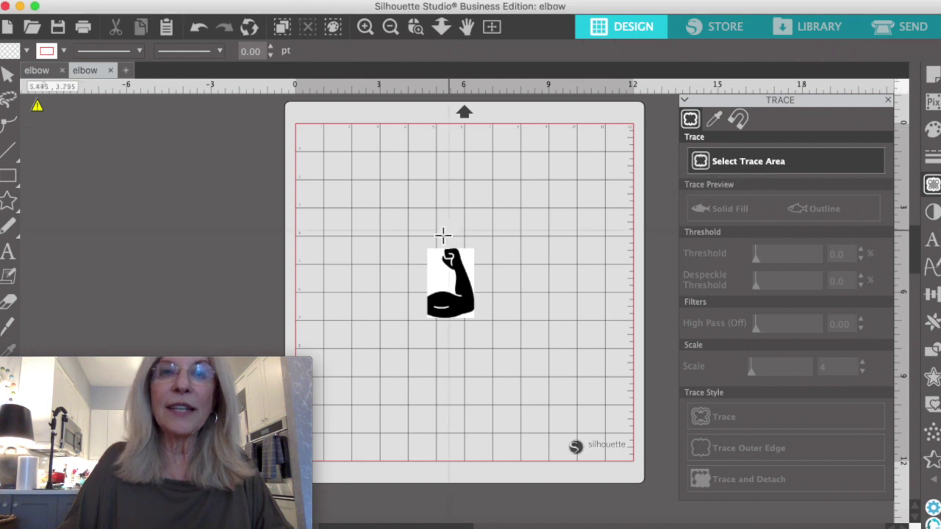
{"action": "mouse_move", "coordinate": [426, 249]}
{"action": "left_mouse_down"}
{"action": "mouse_move", "coordinate": [473, 290]}
{"action": "mouse_move", "coordinate": [477, 320]}
{"action": "left_mouse_up"}
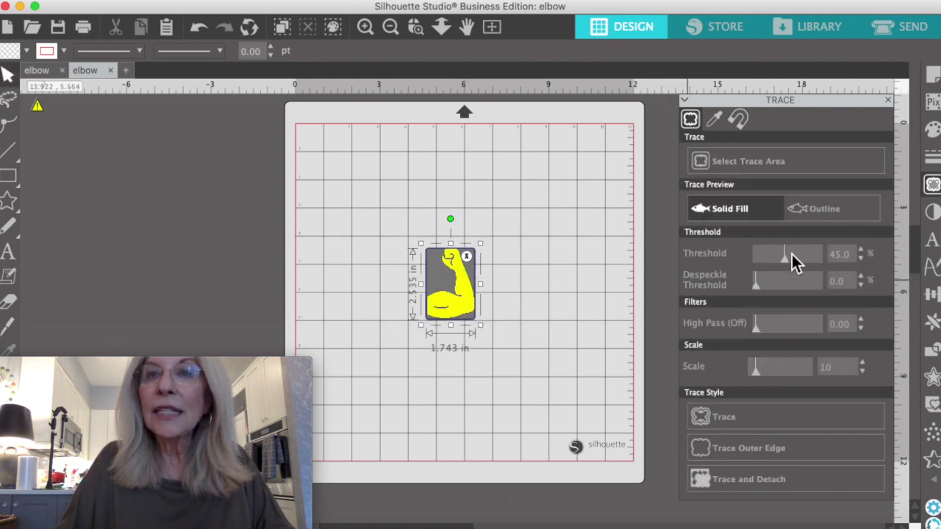
{"action": "left_click_drag", "start_coordinate": [786, 262], "coordinate": [800, 260]}
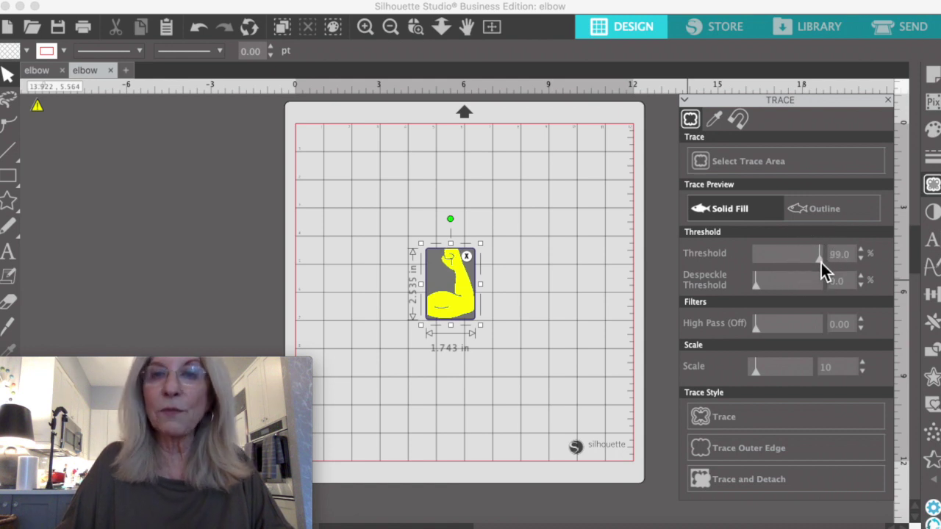
{"action": "left_click", "coordinate": [704, 482]}
- Move the traced arm clear and delete the leftover background image
{"action": "left_click_drag", "start_coordinate": [442, 311], "coordinate": [522, 229]}
{"action": "left_click", "coordinate": [430, 230]}
{"action": "left_click_drag", "start_coordinate": [411, 242], "coordinate": [498, 316]}
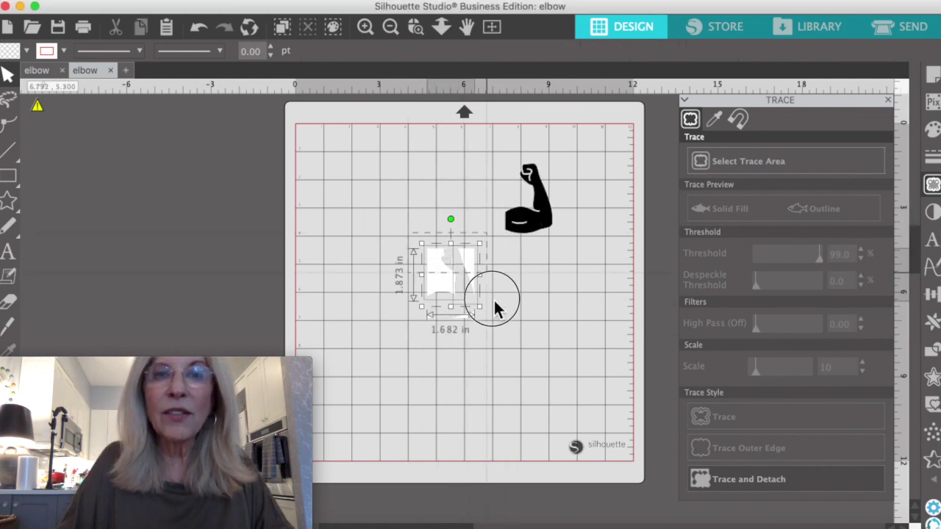
{"action": "key", "text": "Delete"}
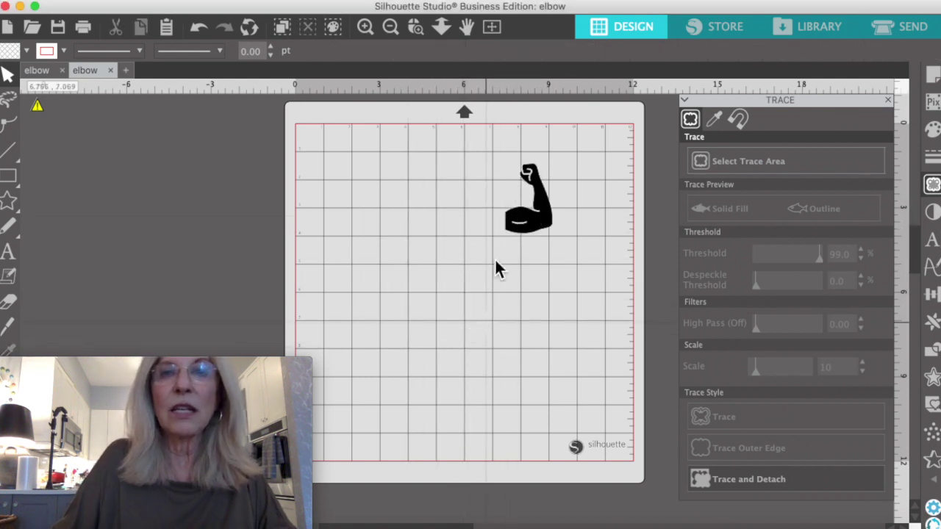
- Paste the traced arm into the TOUGHER design and place it below TOUGHER
{"action": "left_click", "coordinate": [529, 224]}
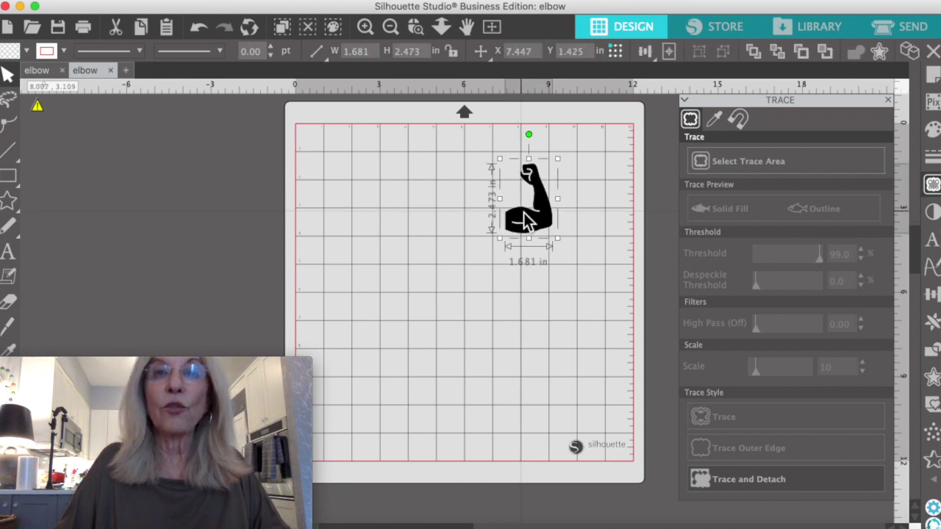
{"action": "left_click", "coordinate": [39, 70]}
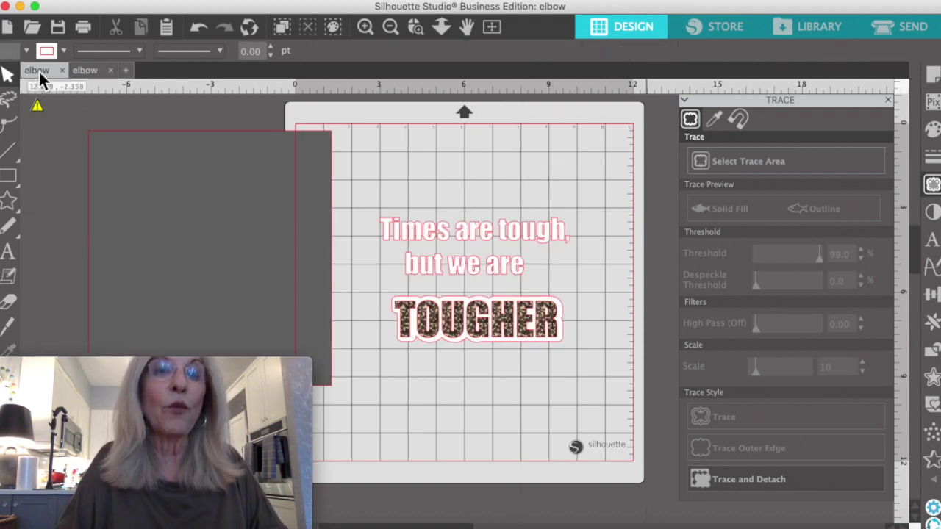
{"action": "left_click", "coordinate": [95, 72]}
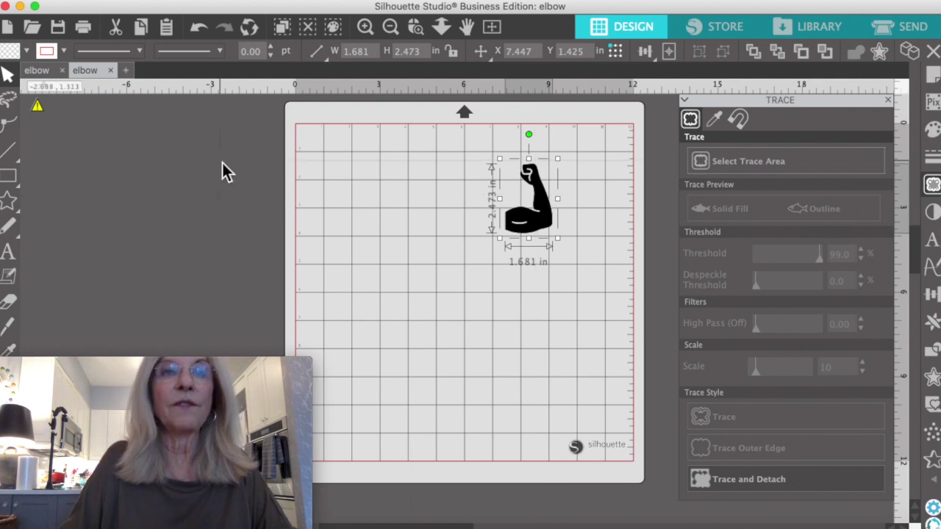
{"action": "left_click", "coordinate": [43, 70]}
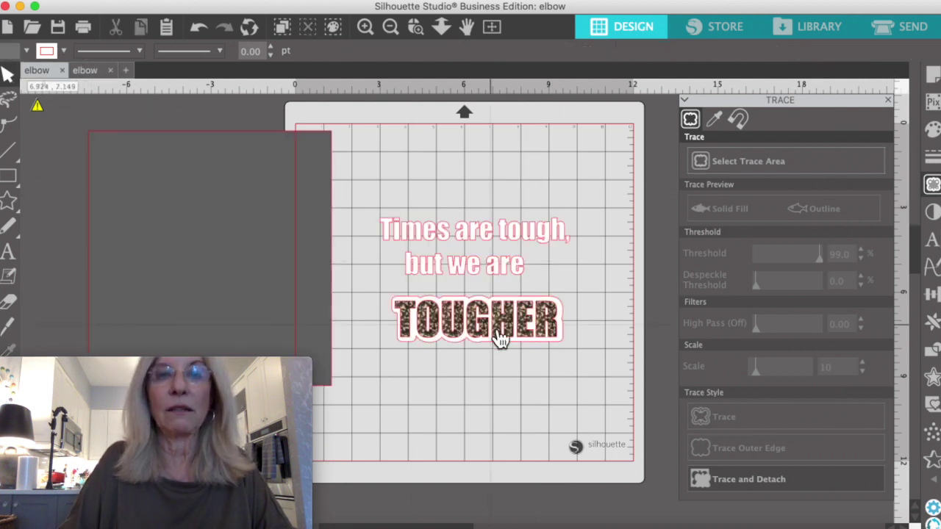
{"action": "key", "text": "super+v"}
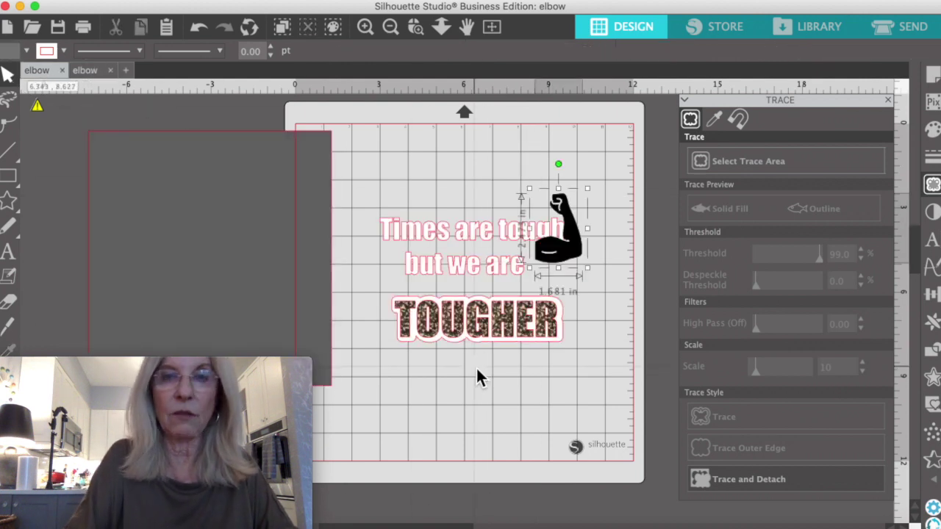
{"action": "left_click_drag", "start_coordinate": [567, 253], "coordinate": [467, 401]}
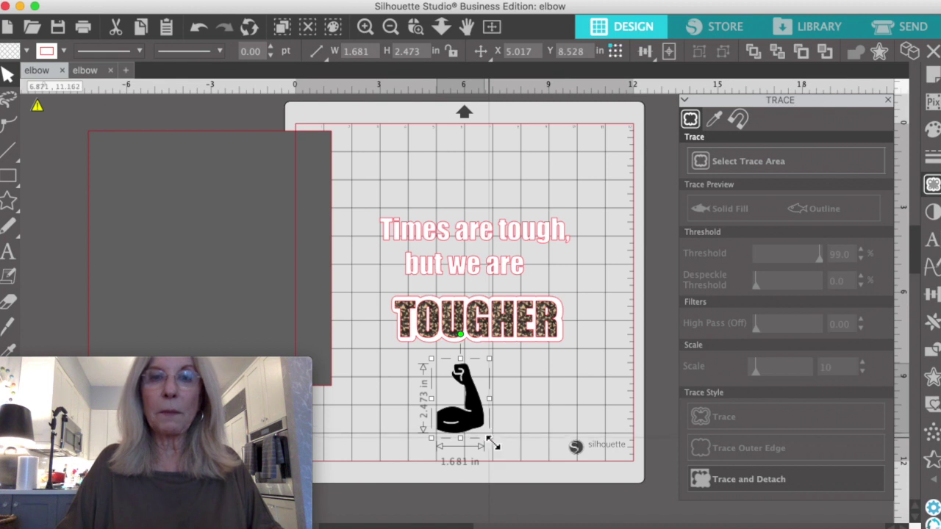
- Shrink the flexed arm to 1.410 × 2.073 in and fill it white
{"action": "left_click_drag", "start_coordinate": [489, 437], "coordinate": [483, 426]}
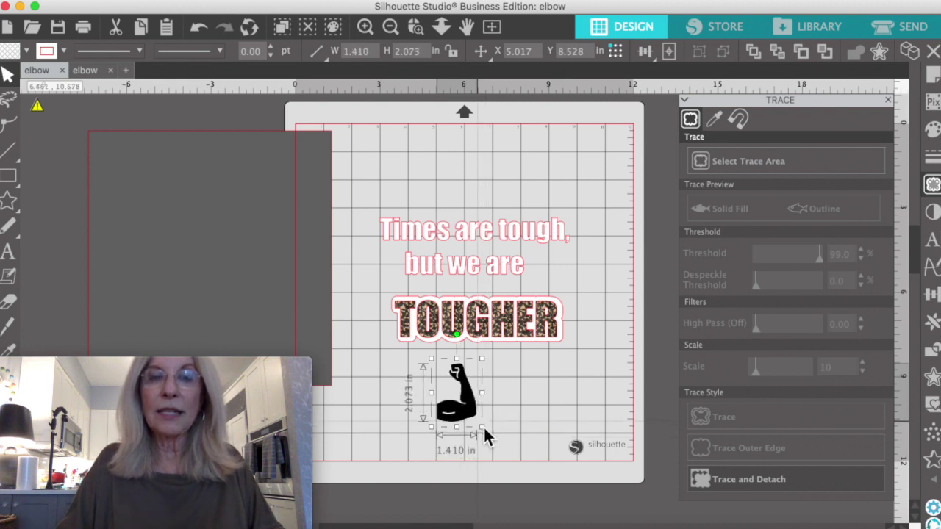
{"action": "left_click", "coordinate": [11, 51]}
{"action": "left_click", "coordinate": [33, 106]}
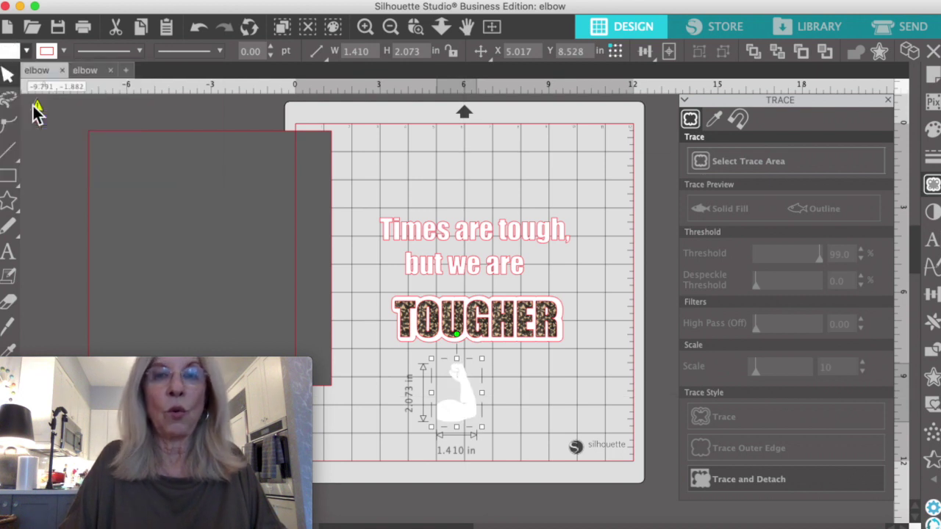
- Duplicate the white arm, move the copy right and flip it horizontally
{"action": "left_click", "coordinate": [458, 396]}
{"action": "right_click", "coordinate": [457, 395]}
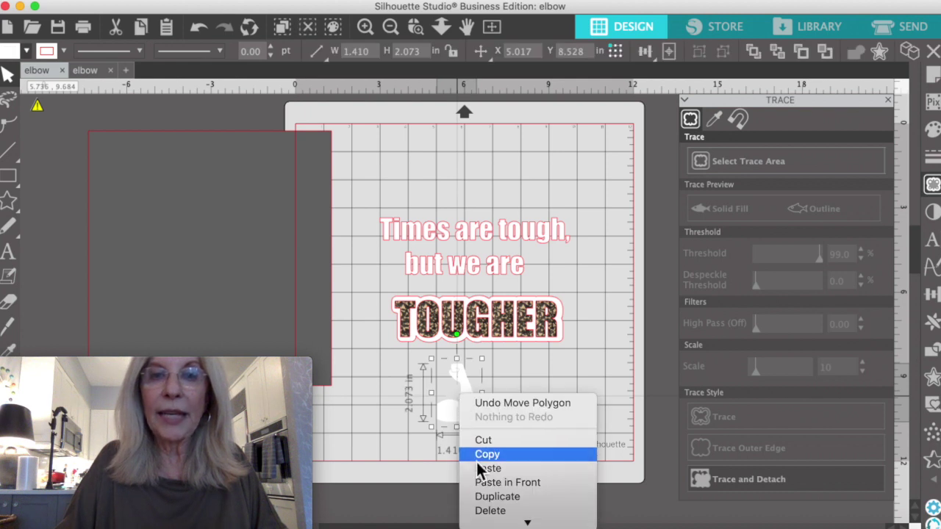
{"action": "left_click", "coordinate": [481, 498]}
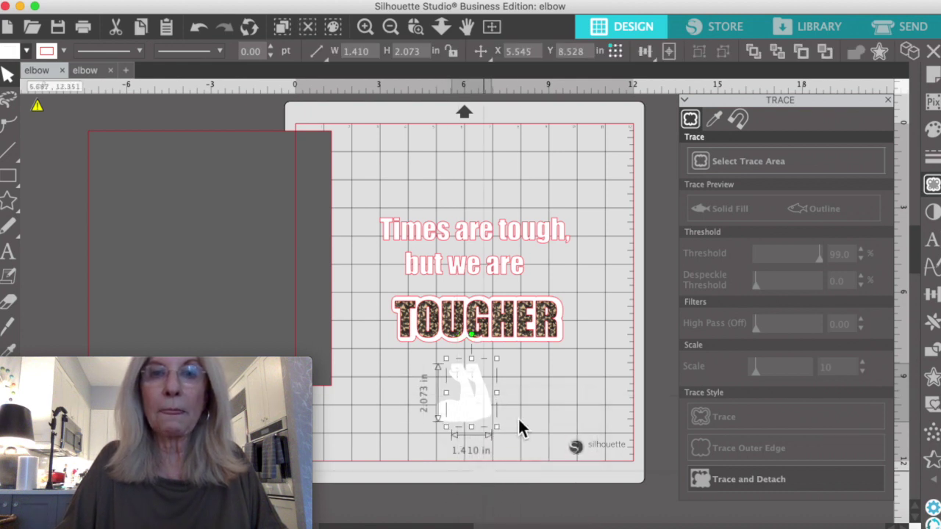
{"action": "left_click_drag", "start_coordinate": [483, 409], "coordinate": [541, 402]}
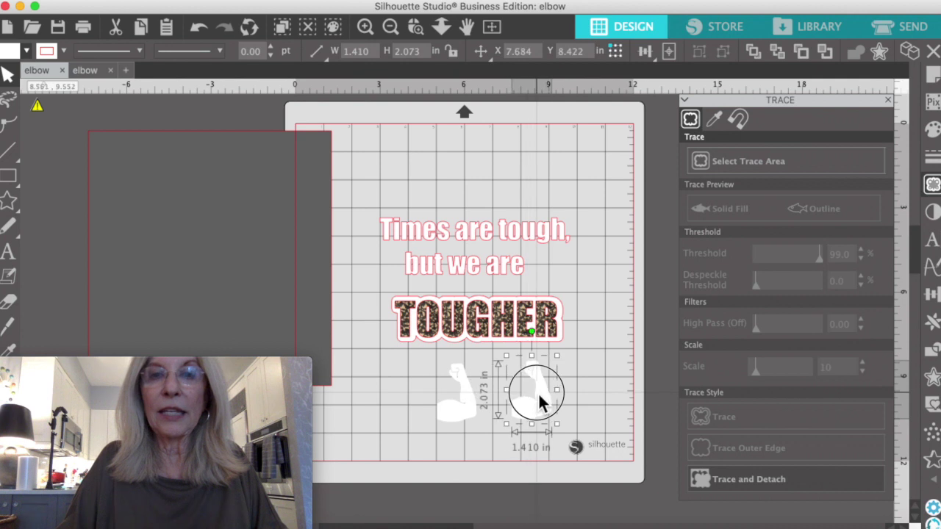
{"action": "right_click", "coordinate": [540, 401]}
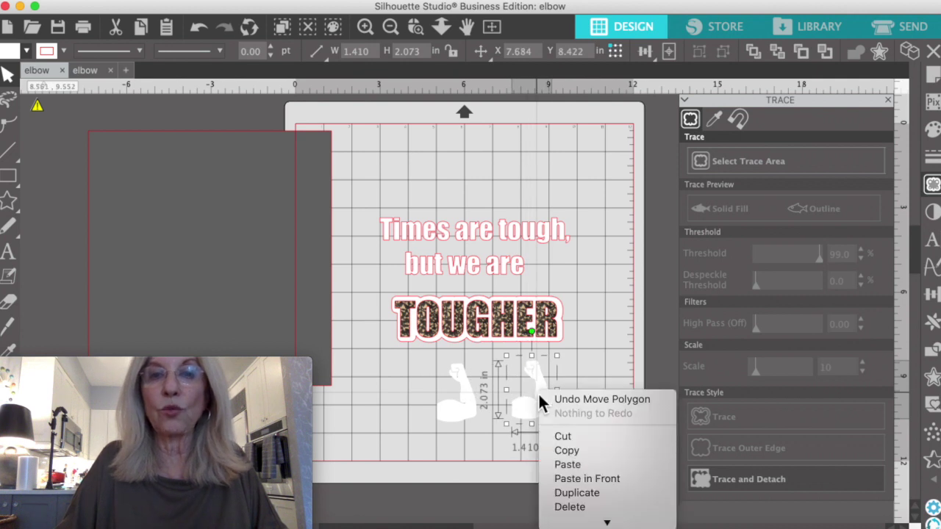
{"action": "left_click", "coordinate": [573, 473]}
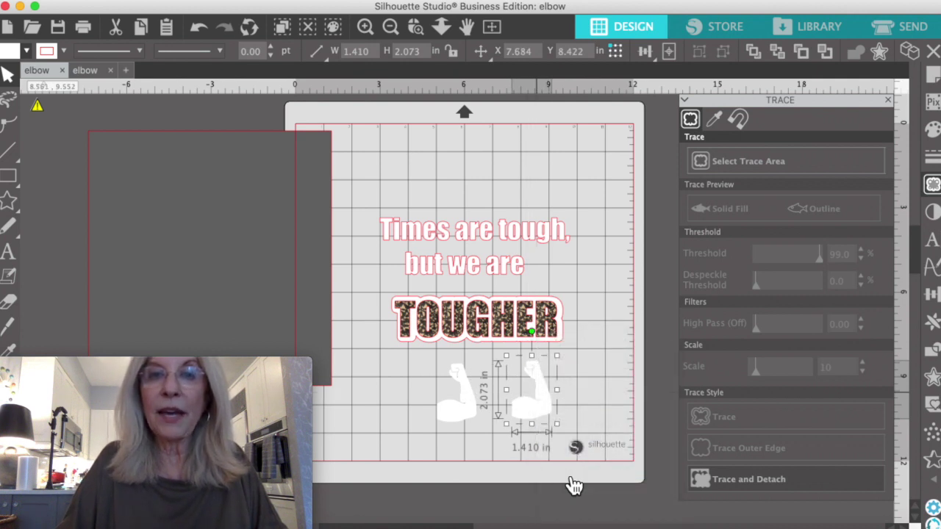
- Tilt the left arm counter-clockwise, delete the right copy and lower the remaining arm
{"action": "left_click", "coordinate": [453, 394]}
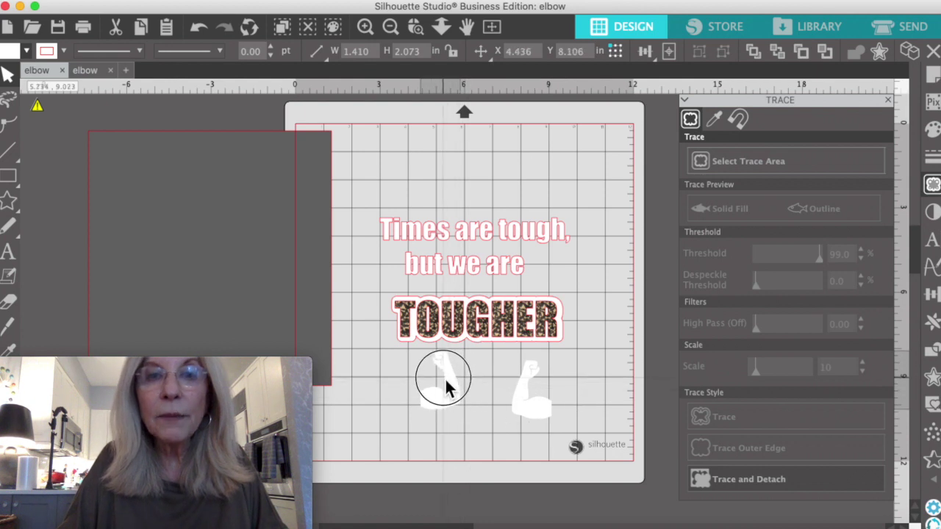
{"action": "left_click_drag", "start_coordinate": [457, 380], "coordinate": [457, 380]}
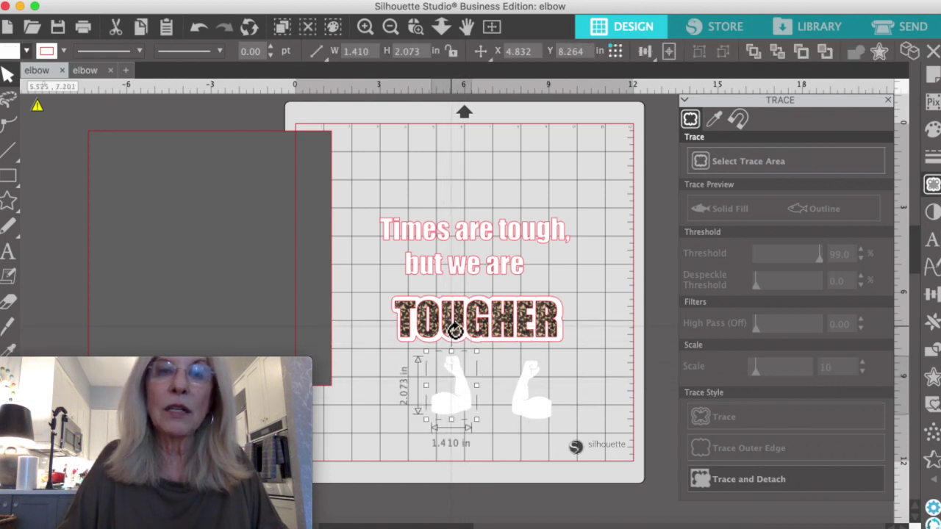
{"action": "left_click_drag", "start_coordinate": [452, 329], "coordinate": [429, 334]}
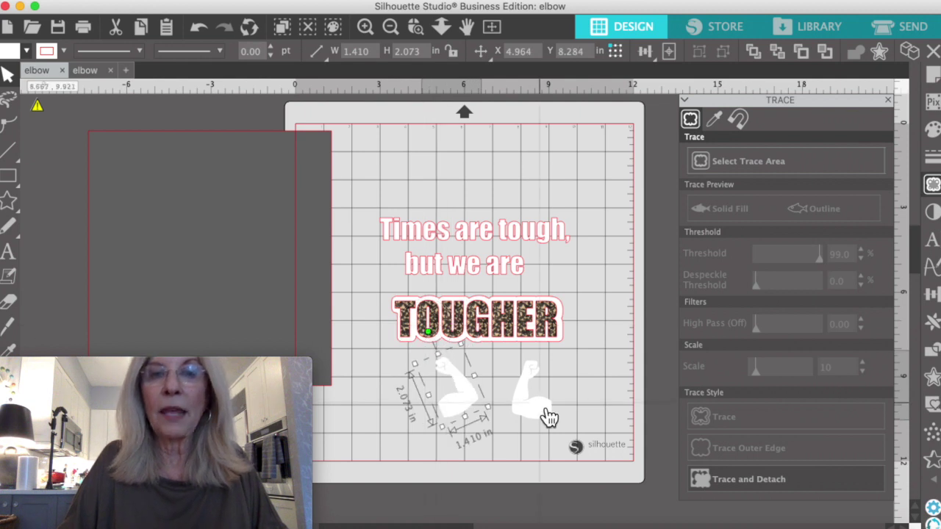
{"action": "left_click", "coordinate": [548, 411]}
{"action": "key", "text": "Delete"}
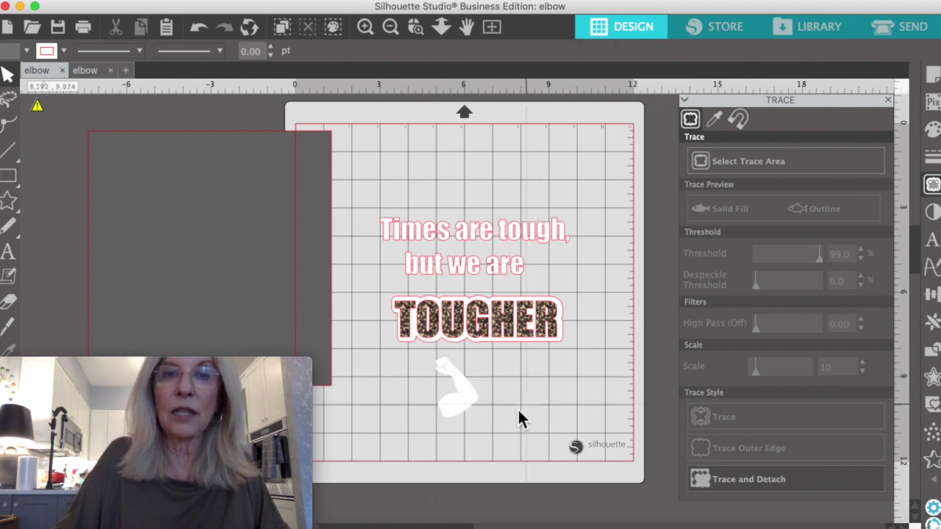
{"action": "left_click_drag", "start_coordinate": [465, 410], "coordinate": [430, 364]}
- Straighten the arm slightly, then make a mirrored copy of it to the right
{"action": "left_click", "coordinate": [437, 378]}
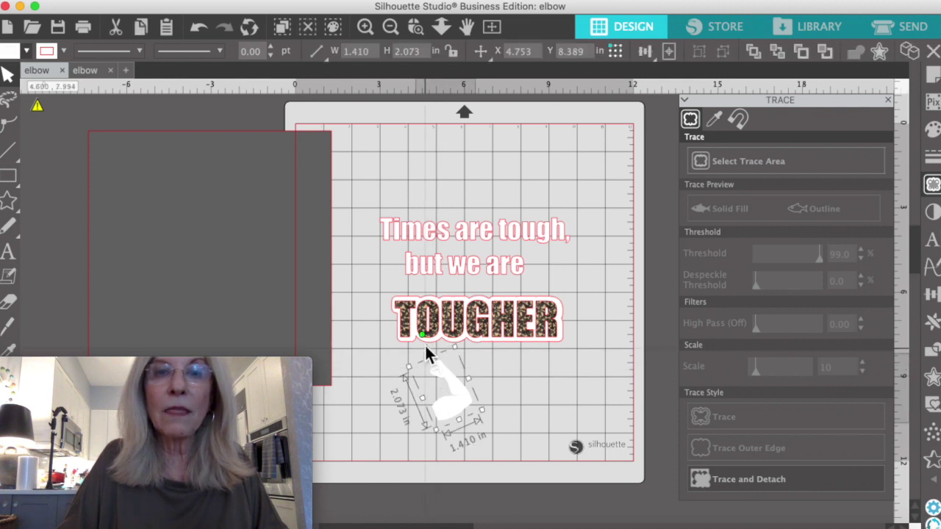
{"action": "mouse_move", "coordinate": [426, 337]}
{"action": "left_mouse_down"}
{"action": "mouse_move", "coordinate": [433, 342]}
{"action": "mouse_move", "coordinate": [426, 335]}
{"action": "left_mouse_up"}
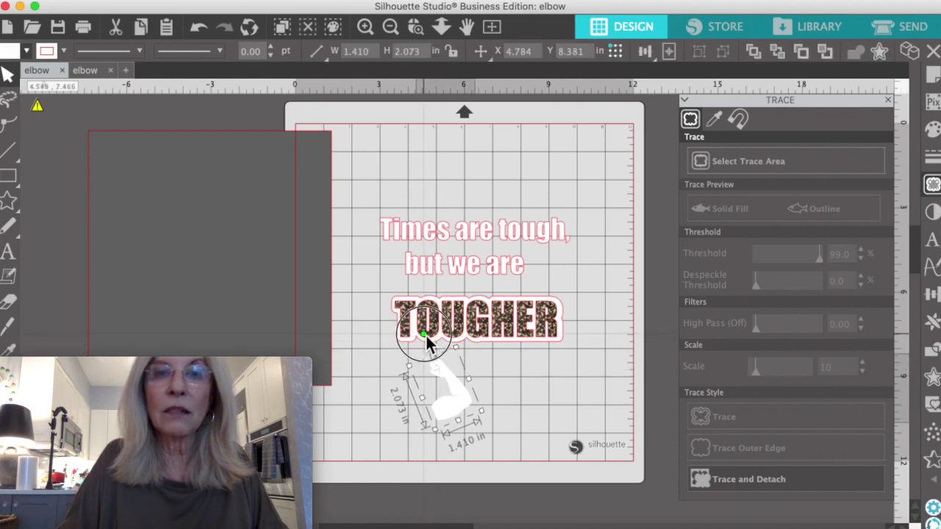
{"action": "right_click", "coordinate": [454, 396]}
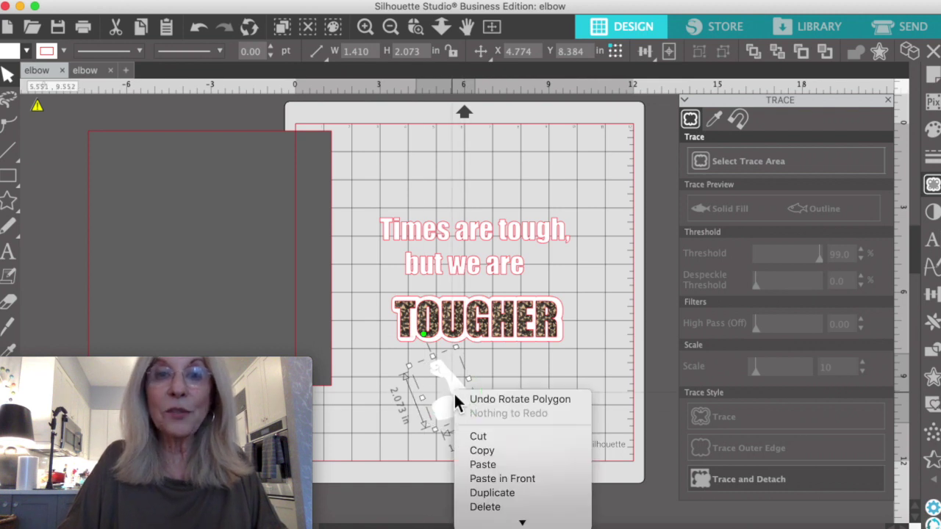
{"action": "left_click", "coordinate": [486, 493]}
{"action": "left_click_drag", "start_coordinate": [475, 420], "coordinate": [549, 394]}
{"action": "right_click", "coordinate": [549, 395]}
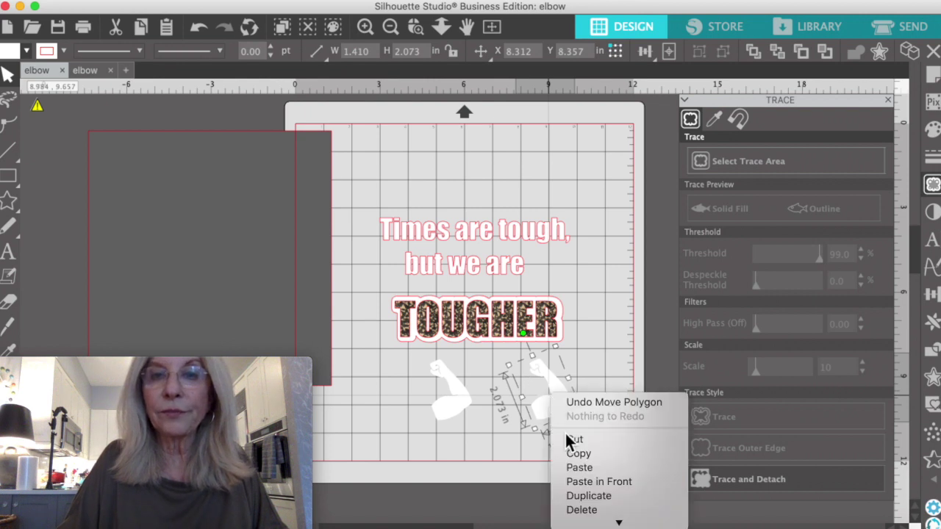
{"action": "left_click", "coordinate": [569, 461]}
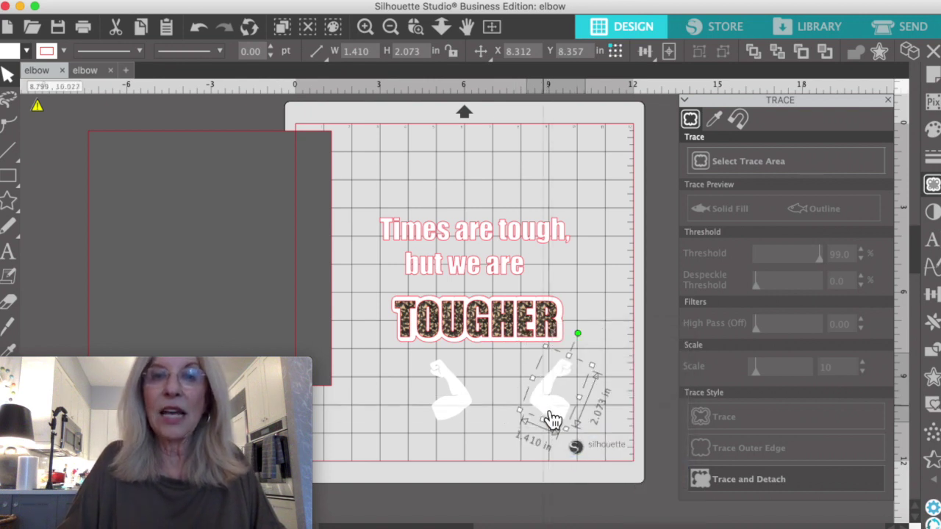
- Enlarge the grey rectangle behind the design, nudge the phrase right, and cross the right arm over
{"action": "left_click_drag", "start_coordinate": [257, 261], "coordinate": [520, 310]}
{"action": "left_click_drag", "start_coordinate": [355, 444], "coordinate": [344, 456]}
{"action": "left_click", "coordinate": [474, 234]}
{"action": "left_click_drag", "start_coordinate": [476, 234], "coordinate": [481, 234]}
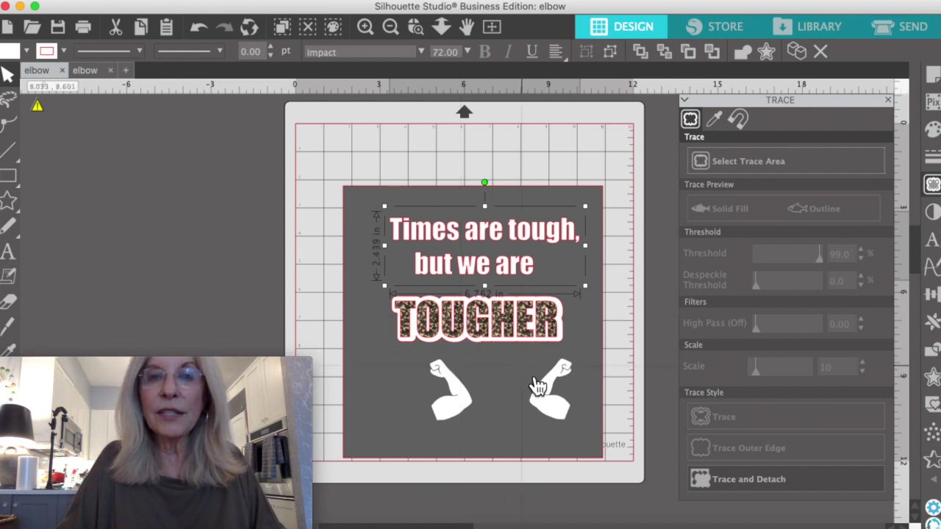
{"action": "left_click", "coordinate": [546, 402]}
{"action": "left_click_drag", "start_coordinate": [546, 402], "coordinate": [491, 396]}
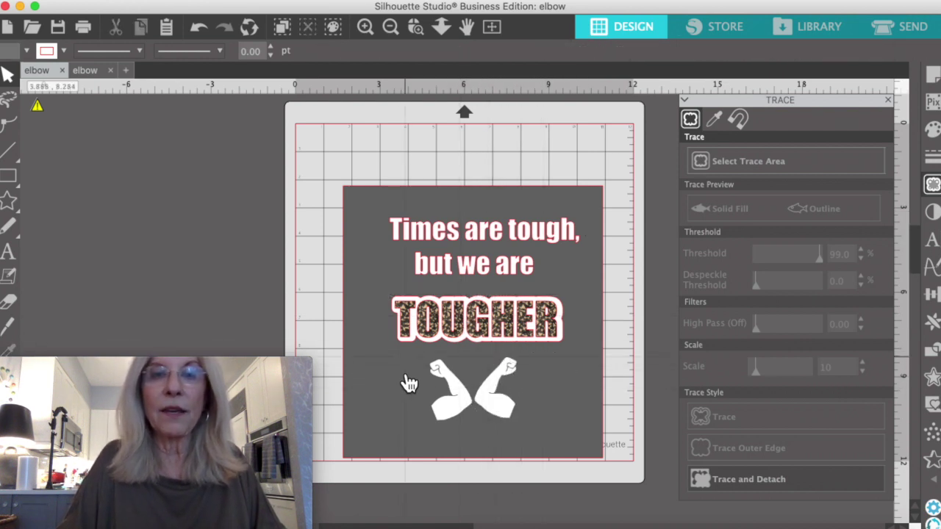
- Move the grey backdrop and leopard-print TOUGHER off the mat to the left
{"action": "left_click_drag", "start_coordinate": [392, 390], "coordinate": [139, 296]}
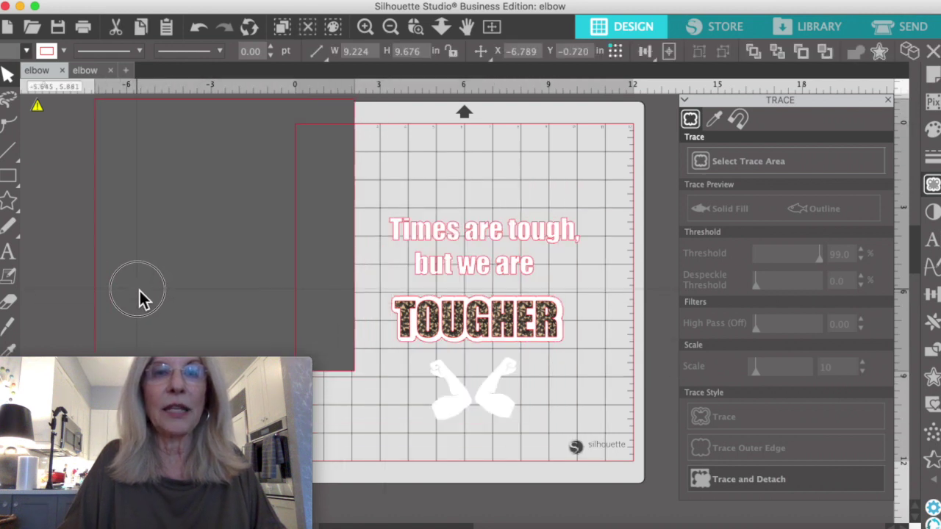
{"action": "left_click_drag", "start_coordinate": [412, 314], "coordinate": [238, 298]}
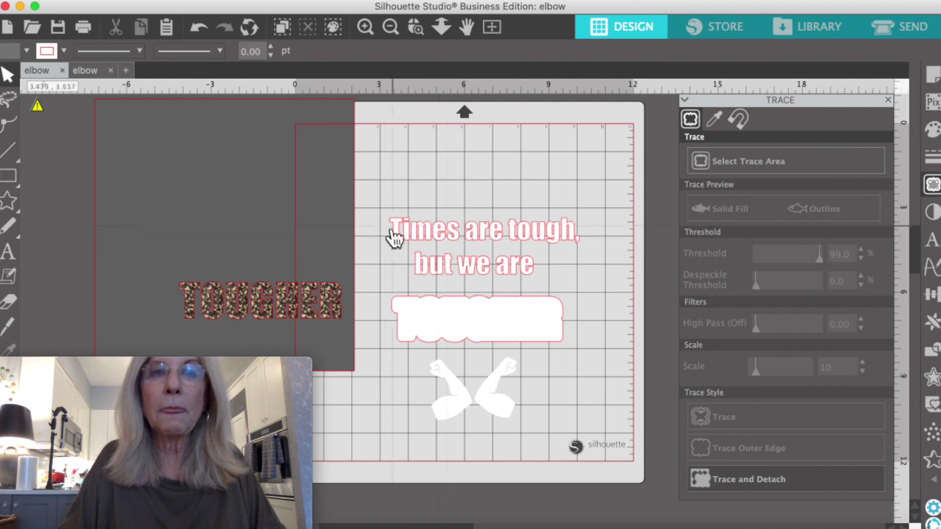
{"action": "left_click_drag", "start_coordinate": [379, 207], "coordinate": [572, 444]}
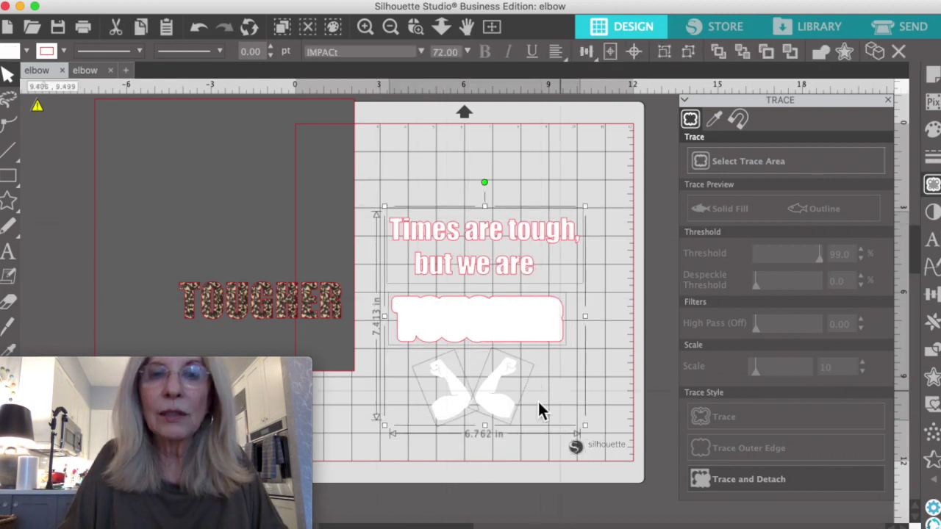
{"action": "left_click", "coordinate": [610, 302]}
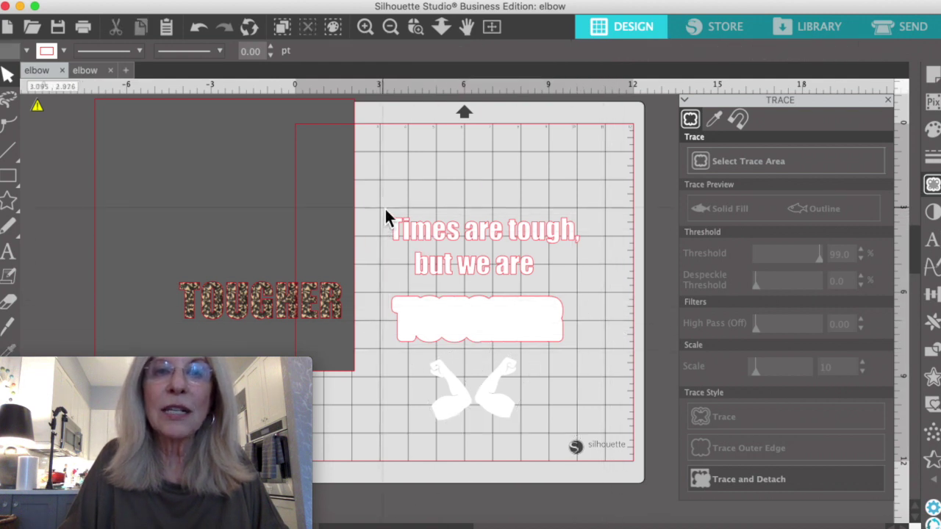
- Align Center the phrase and white TOUGHER, then move the right arm beside the left
{"action": "left_click_drag", "start_coordinate": [385, 206], "coordinate": [548, 334]}
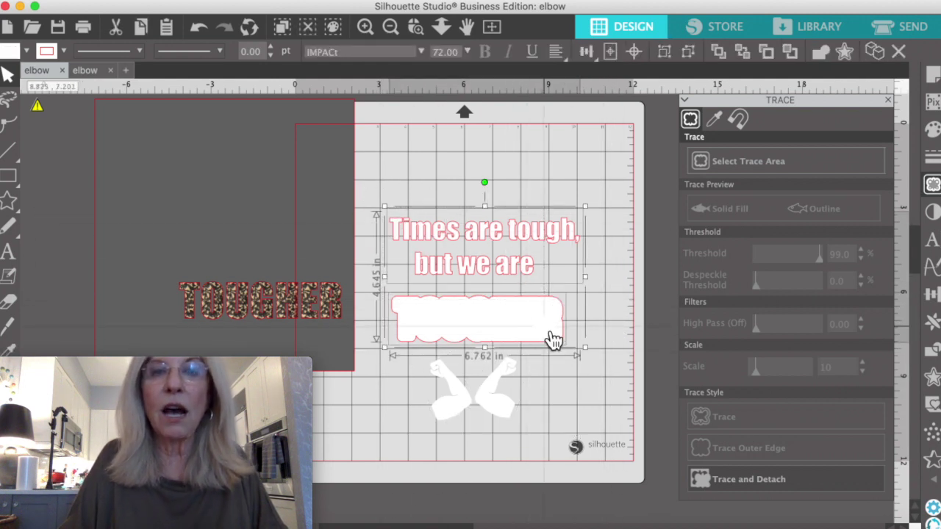
{"action": "right_click", "coordinate": [480, 242]}
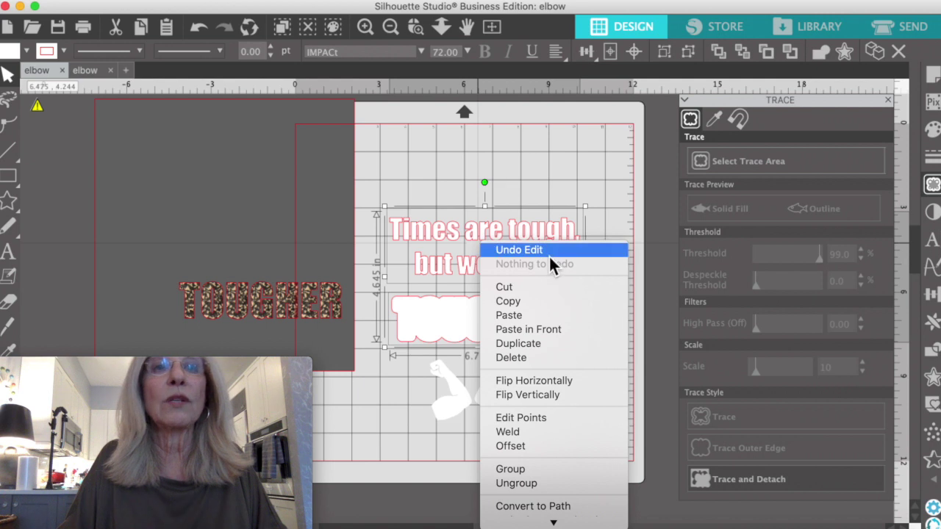
{"action": "left_click", "coordinate": [299, 3]}
{"action": "left_click", "coordinate": [300, 3]}
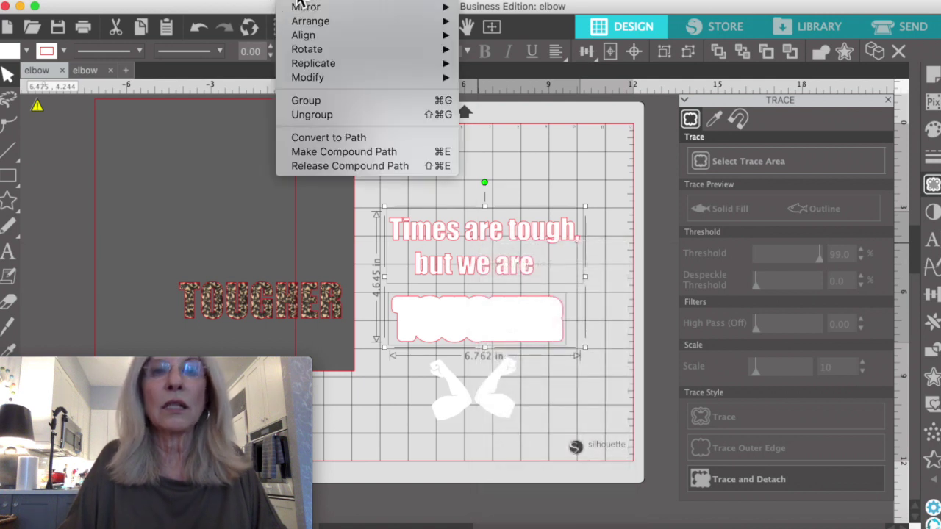
{"action": "mouse_move", "coordinate": [303, 37]}
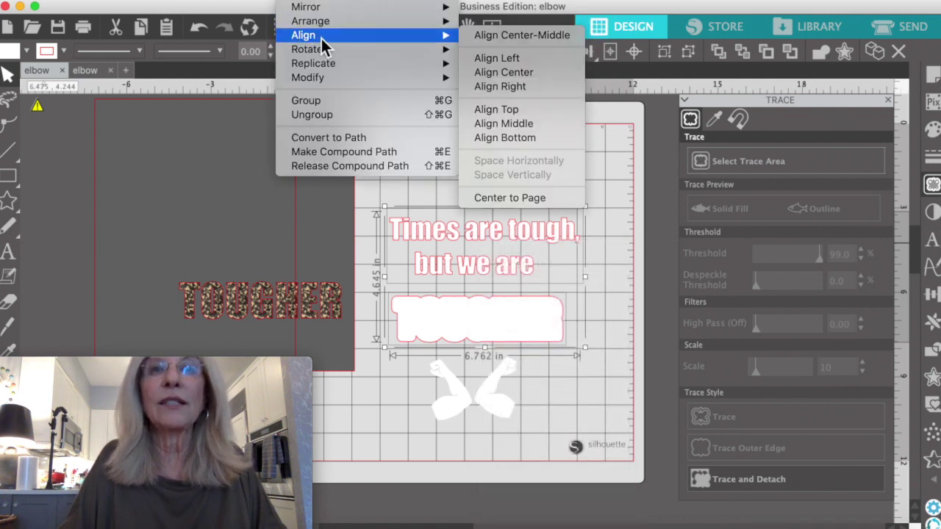
{"action": "left_click", "coordinate": [486, 72]}
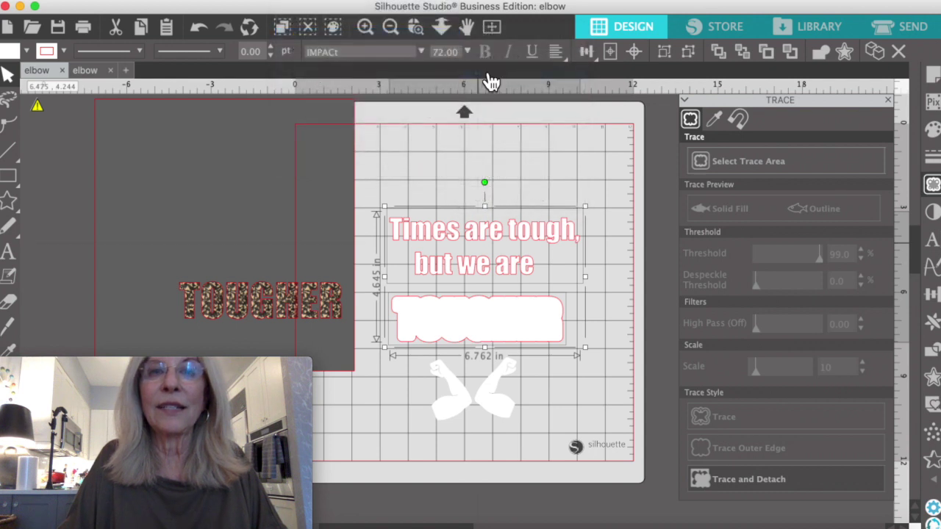
{"action": "left_click", "coordinate": [598, 186]}
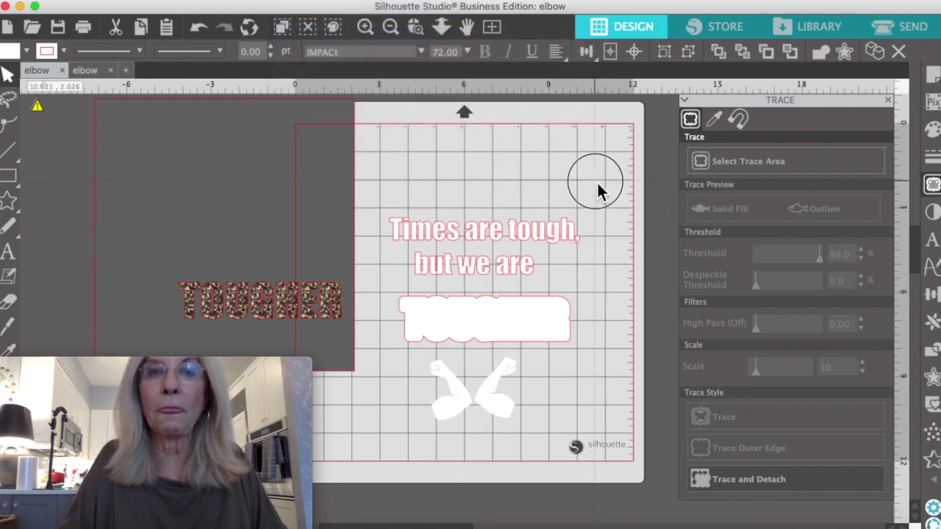
{"action": "left_click_drag", "start_coordinate": [496, 396], "coordinate": [458, 375]}
- Settle the right arm just beside the left arm
{"action": "left_click", "coordinate": [477, 389]}
{"action": "mouse_move", "coordinate": [507, 399]}
{"action": "left_mouse_down"}
{"action": "mouse_move", "coordinate": [448, 393]}
{"action": "mouse_move", "coordinate": [502, 394]}
{"action": "left_mouse_up"}
{"action": "left_click", "coordinate": [419, 397]}
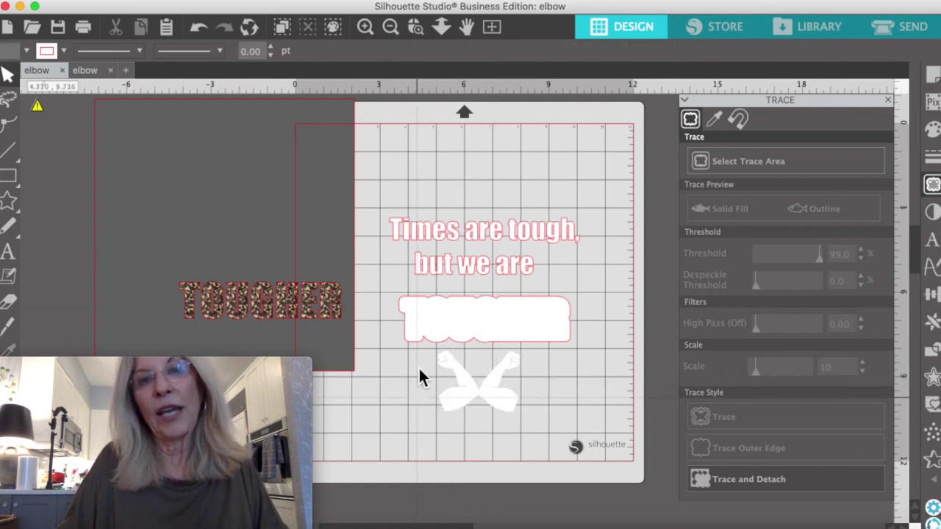
- Marquee-select the phrase, TOUGHER and arms and apply Align Center
{"action": "left_click", "coordinate": [385, 205]}
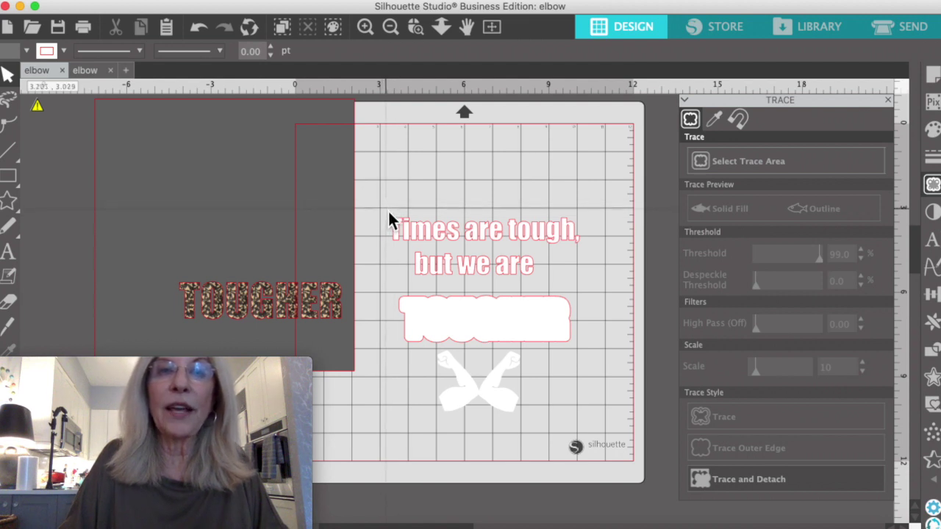
{"action": "left_click", "coordinate": [388, 208]}
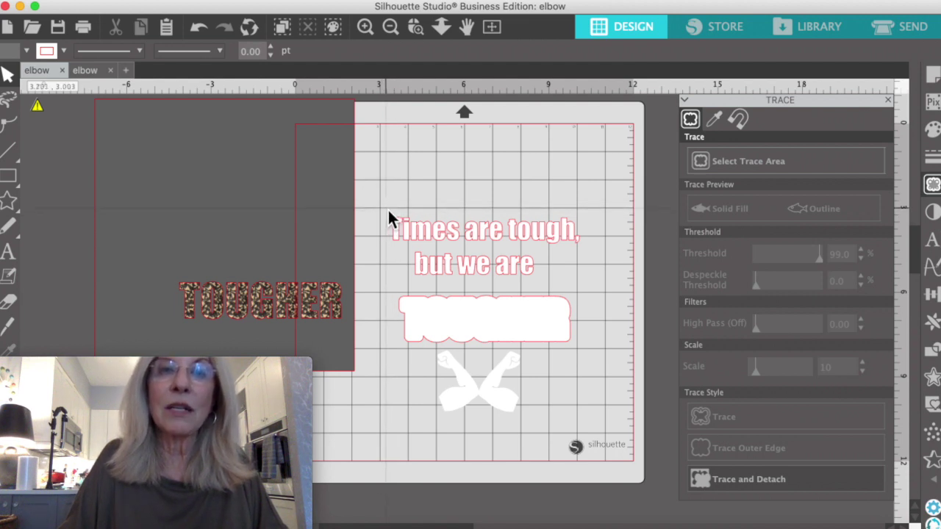
{"action": "left_click", "coordinate": [494, 273]}
{"action": "left_click", "coordinate": [389, 219]}
{"action": "left_click_drag", "start_coordinate": [388, 213], "coordinate": [554, 435]}
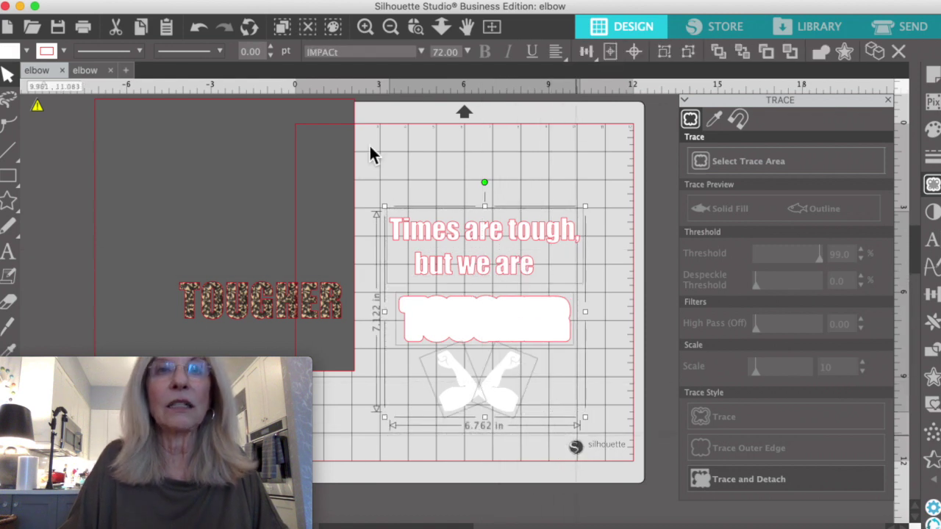
{"action": "left_click", "coordinate": [310, 2]}
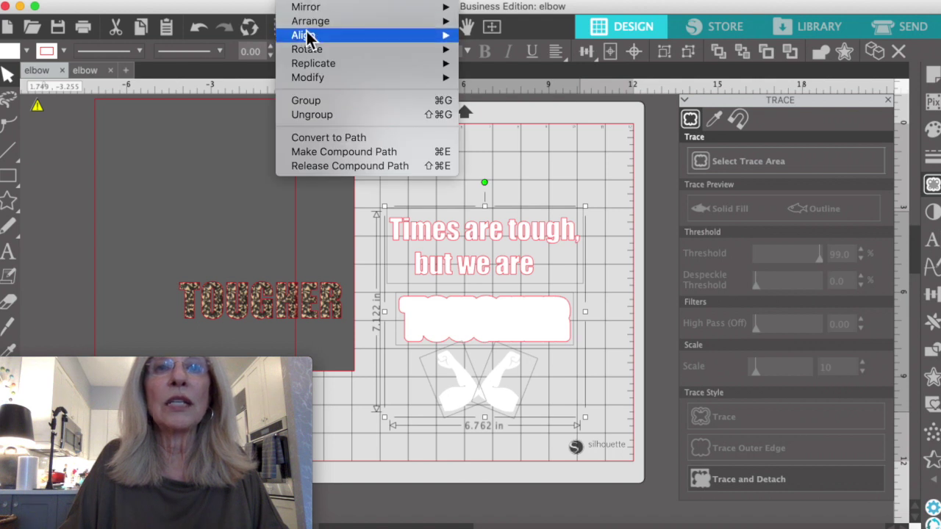
{"action": "mouse_move", "coordinate": [305, 36]}
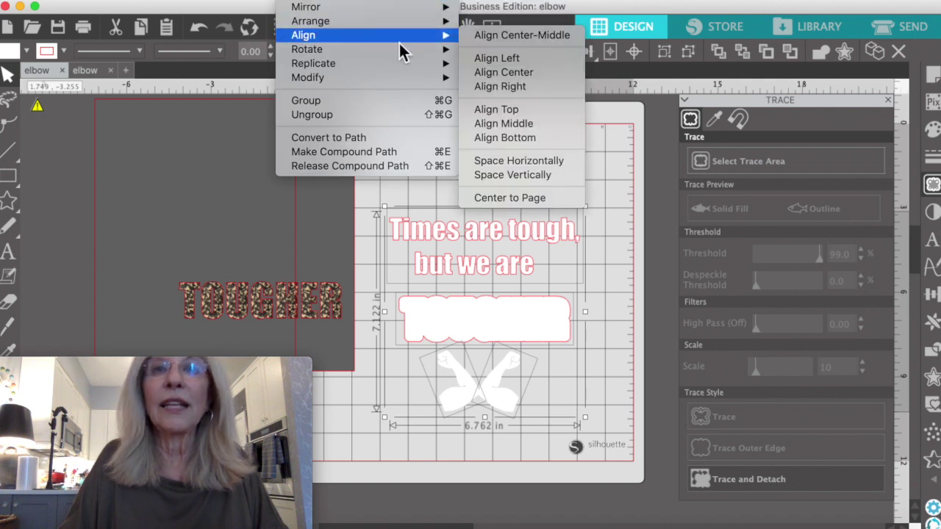
{"action": "left_click", "coordinate": [484, 73]}
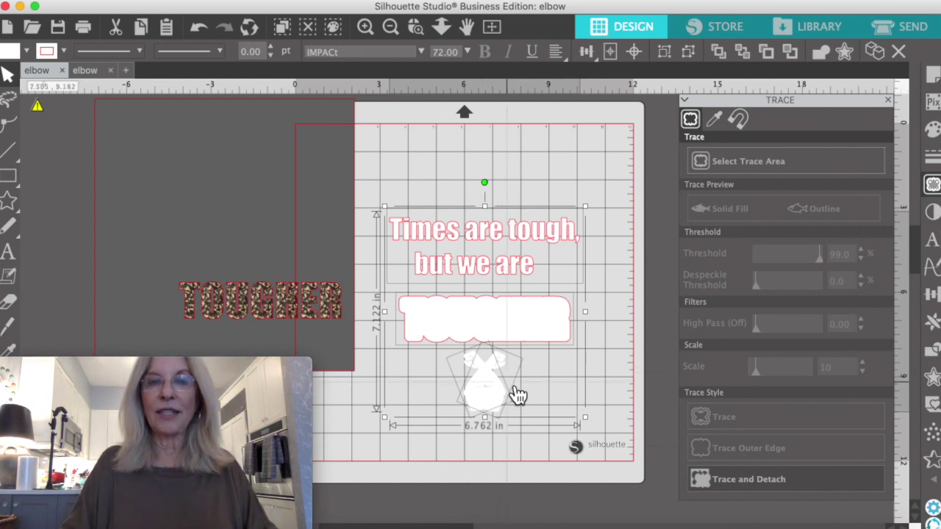
{"action": "left_click", "coordinate": [416, 382]}
- Overlap the two arms into a tighter X beneath TOUGHER
{"action": "left_click_drag", "start_coordinate": [491, 388], "coordinate": [464, 388]}
{"action": "left_click", "coordinate": [507, 415]}
{"action": "left_click_drag", "start_coordinate": [526, 400], "coordinate": [505, 388]}
{"action": "left_click", "coordinate": [533, 364]}
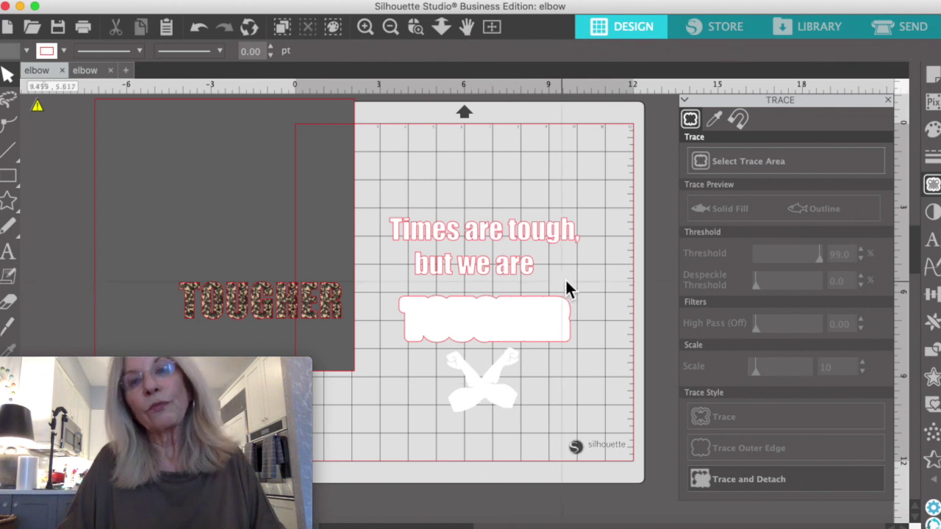
{"action": "left_click", "coordinate": [389, 203]}
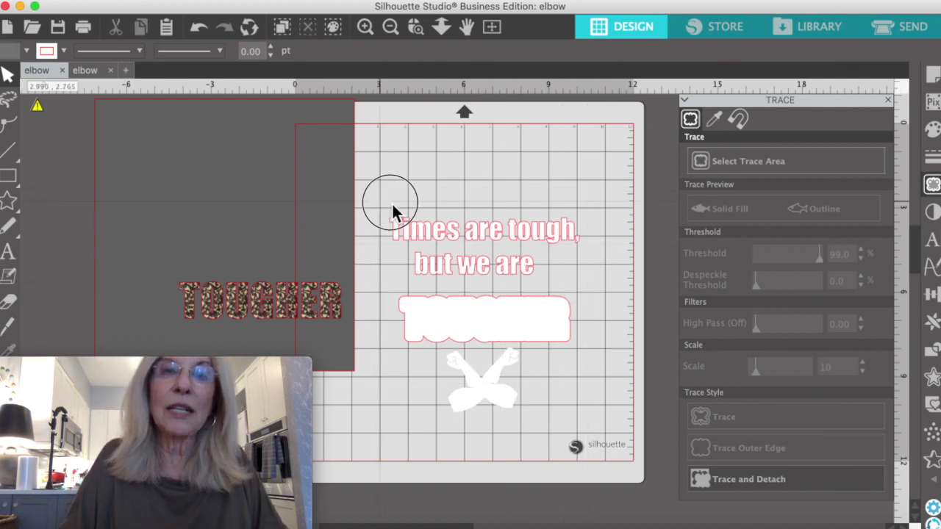
- Select the phrase, white TOUGHER and crossed arms and group them
{"action": "left_click", "coordinate": [516, 362], "text": "shift"}
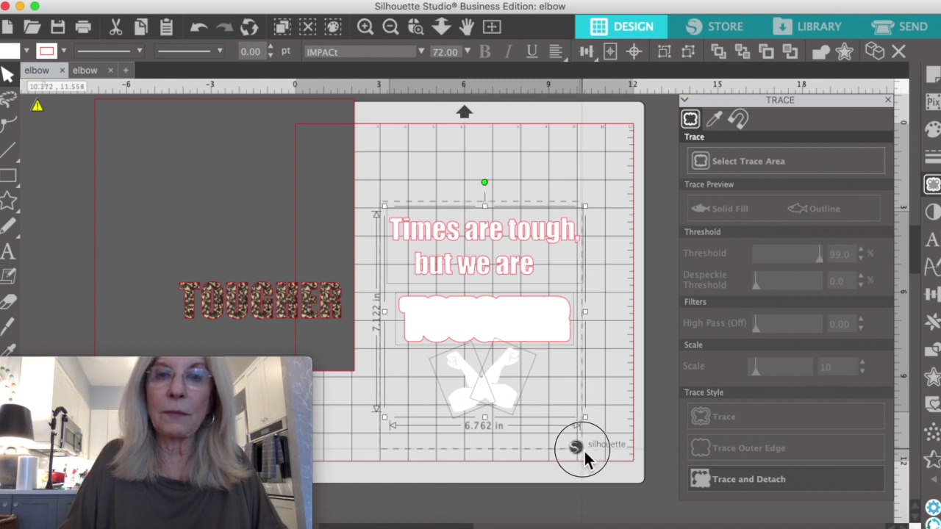
{"action": "left_click_drag", "start_coordinate": [584, 449], "coordinate": [598, 445]}
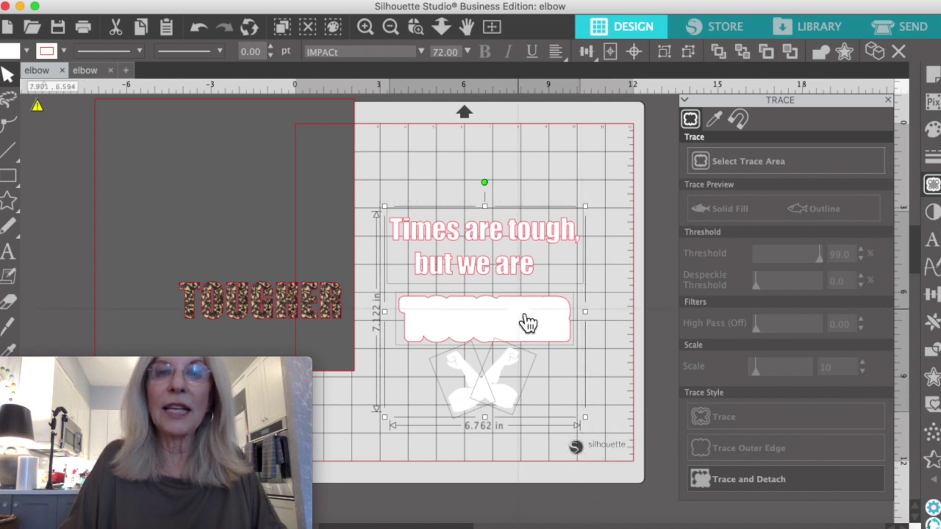
{"action": "right_click", "coordinate": [526, 322]}
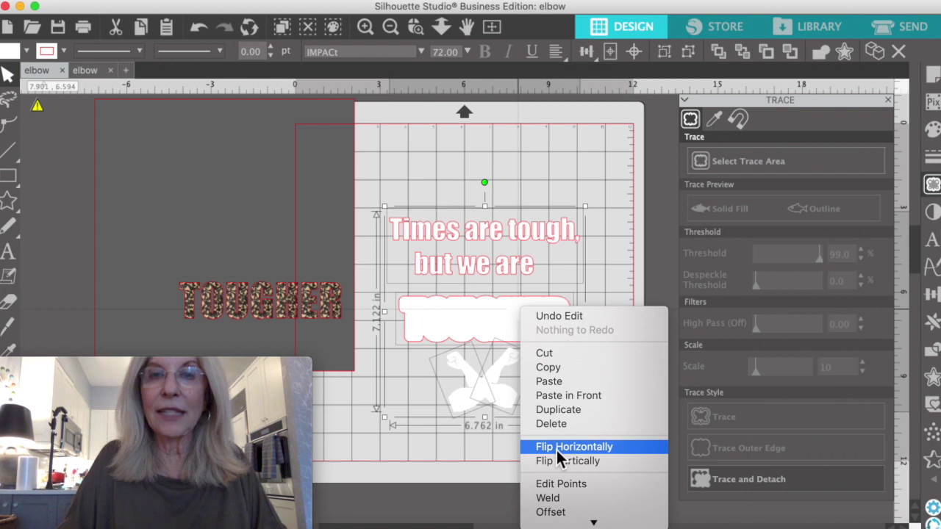
{"action": "scroll", "coordinate": [555, 448], "scroll_direction": "down", "scroll_amount": 5}
{"action": "left_click", "coordinate": [557, 453]}
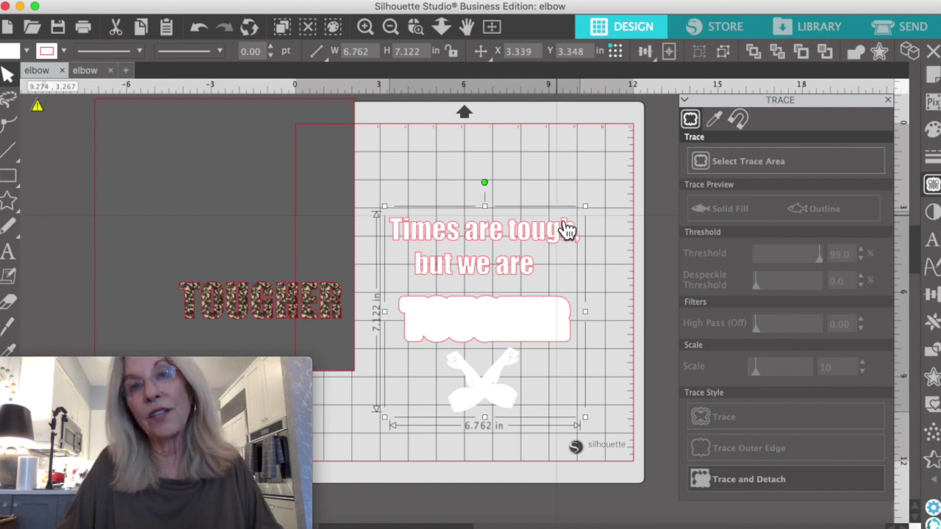
- Flip the grouped design horizontally for iron-on and go to the Send view
{"action": "right_click", "coordinate": [486, 231]}
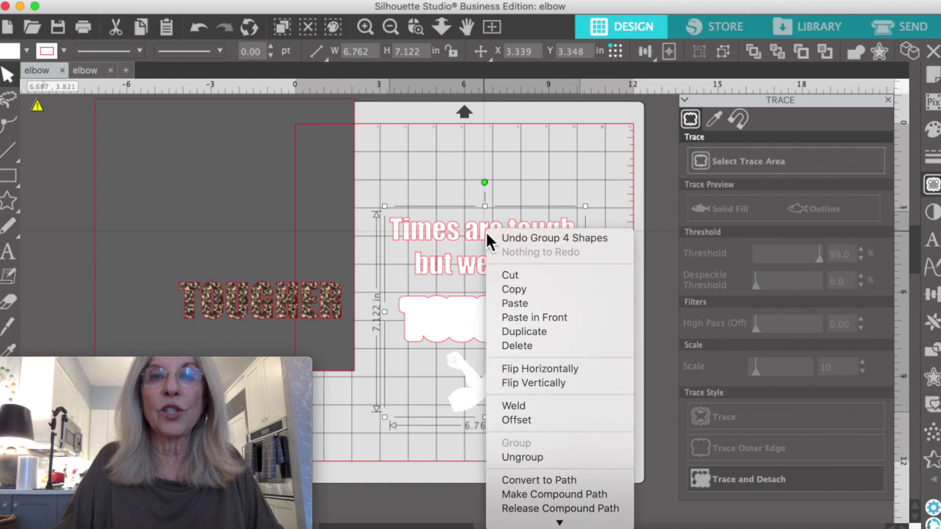
{"action": "left_click", "coordinate": [511, 369]}
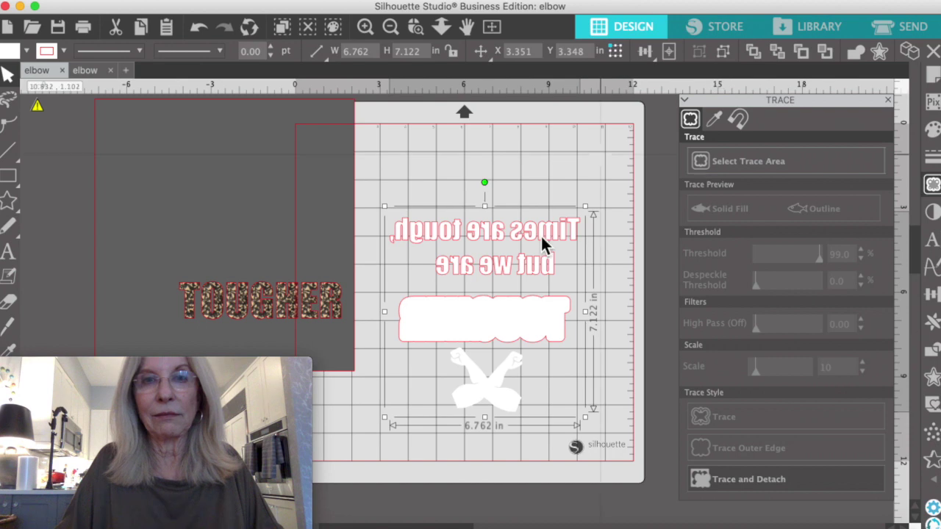
{"action": "left_click", "coordinate": [915, 31]}
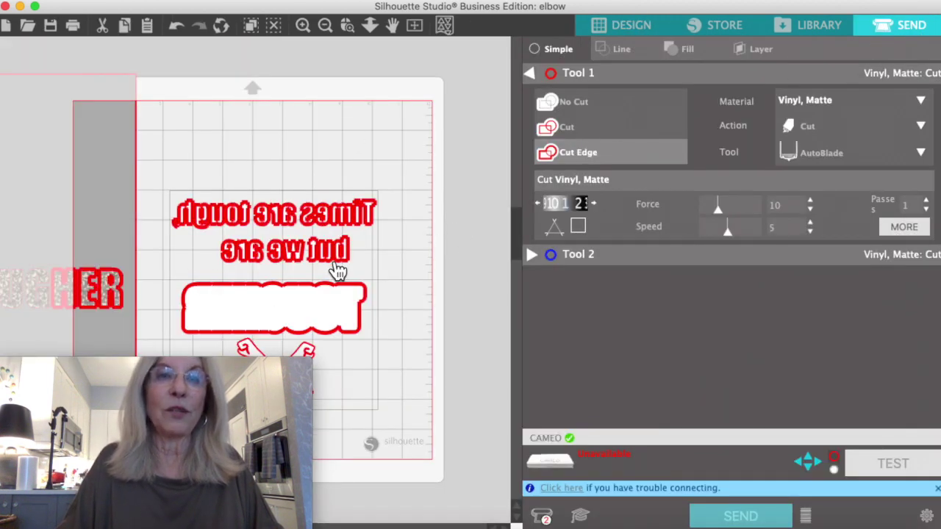
- Back in Design, park the mirrored group left of the mat and move the grey rectangle onto it
{"action": "left_click_drag", "start_coordinate": [266, 194], "coordinate": [260, 134]}
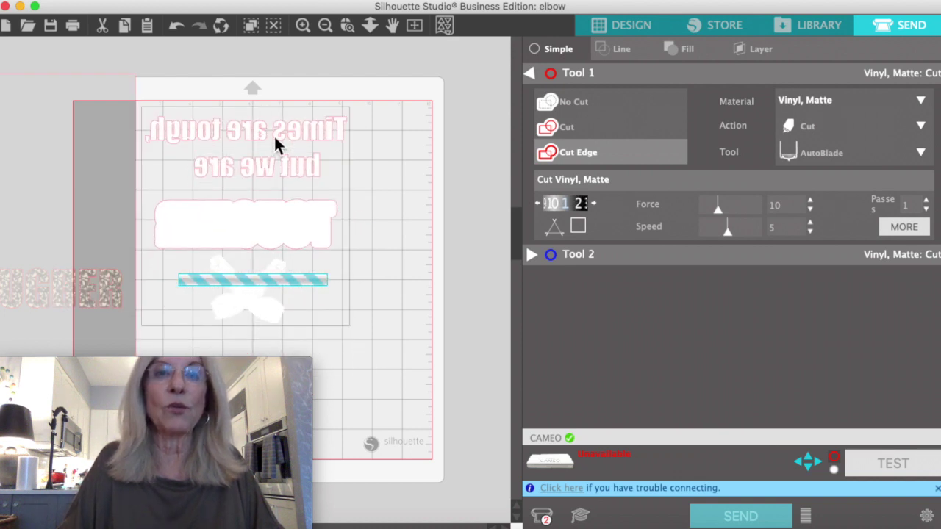
{"action": "left_click", "coordinate": [628, 23]}
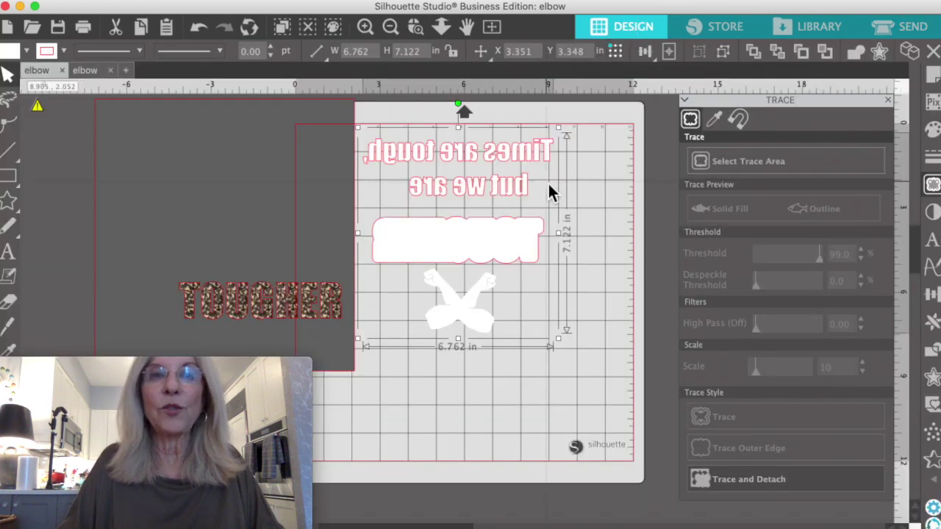
{"action": "left_click", "coordinate": [476, 209]}
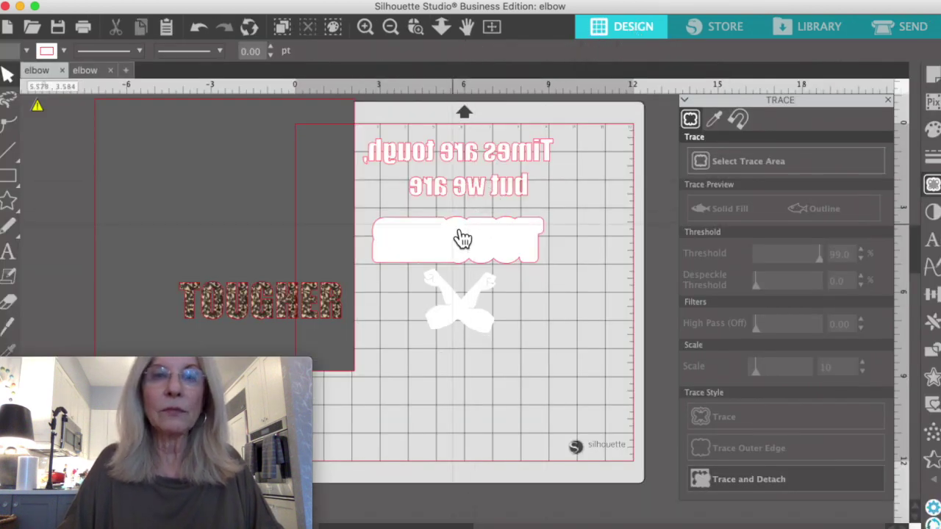
{"action": "left_click_drag", "start_coordinate": [462, 239], "coordinate": [165, 231]}
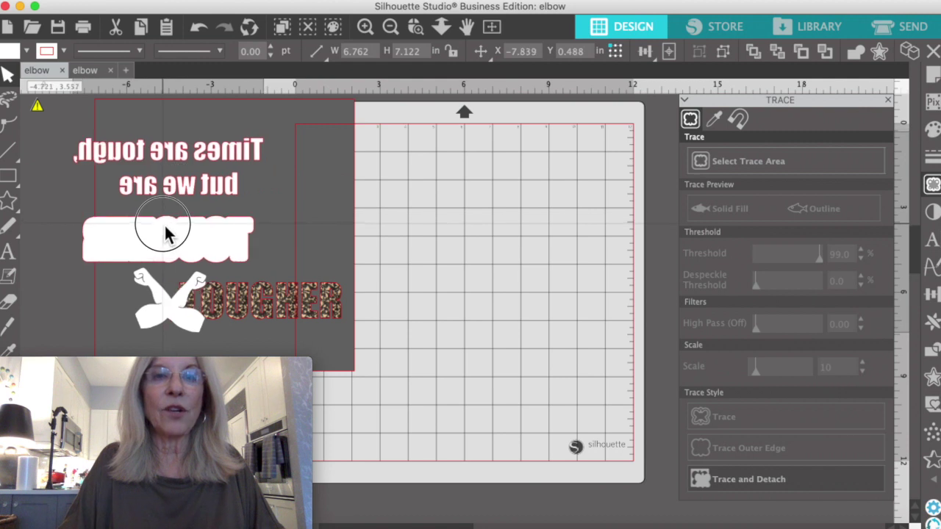
{"action": "left_click_drag", "start_coordinate": [357, 248], "coordinate": [523, 278]}
- Place the 5.818 × 1.963 in leopard-print TOUGHER on the mat and delete the grey rectangle
{"action": "left_click", "coordinate": [263, 296]}
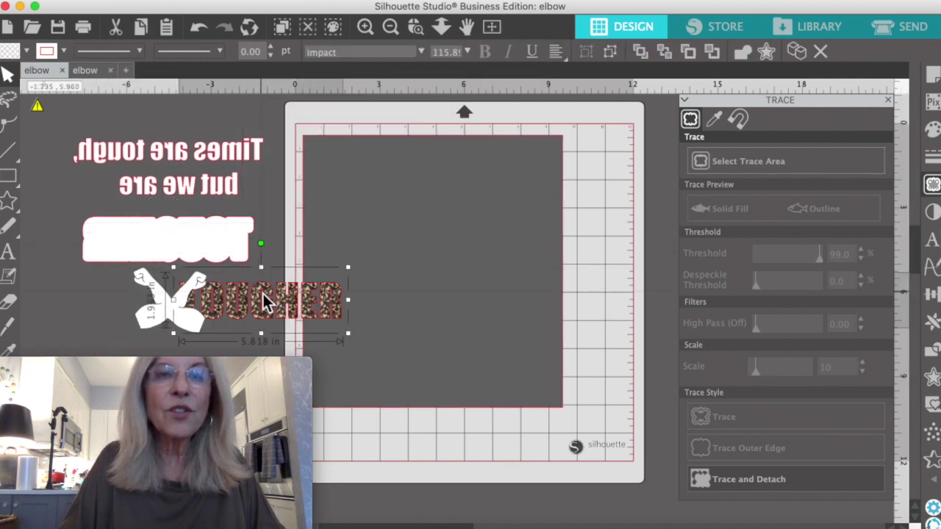
{"action": "left_click_drag", "start_coordinate": [265, 298], "coordinate": [447, 294]}
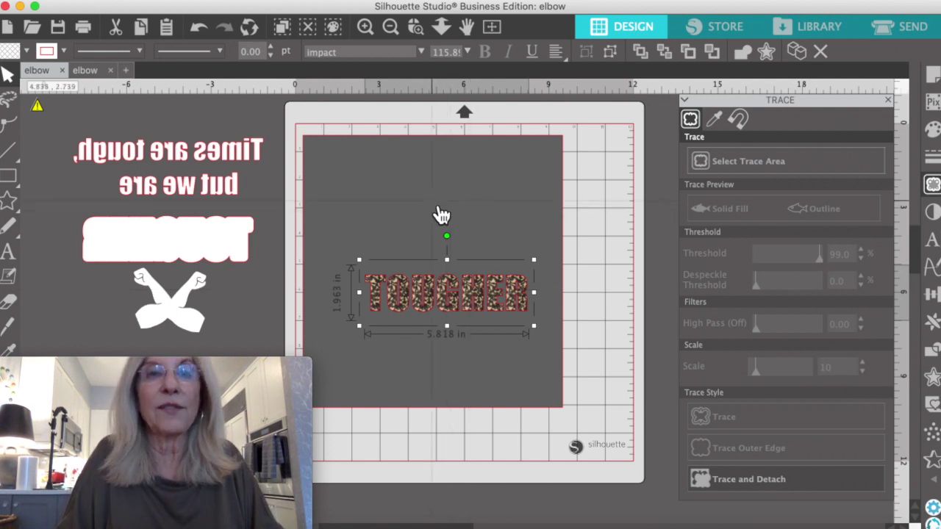
{"action": "left_click", "coordinate": [338, 215]}
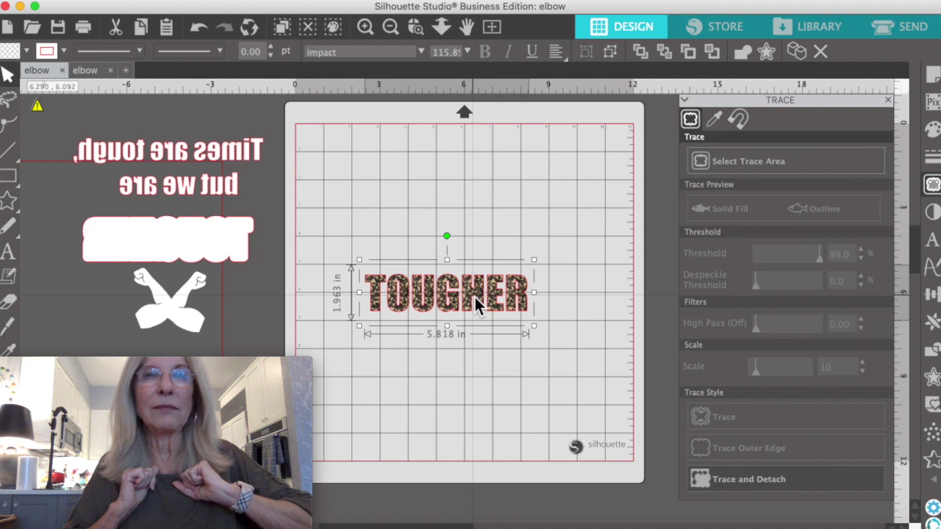